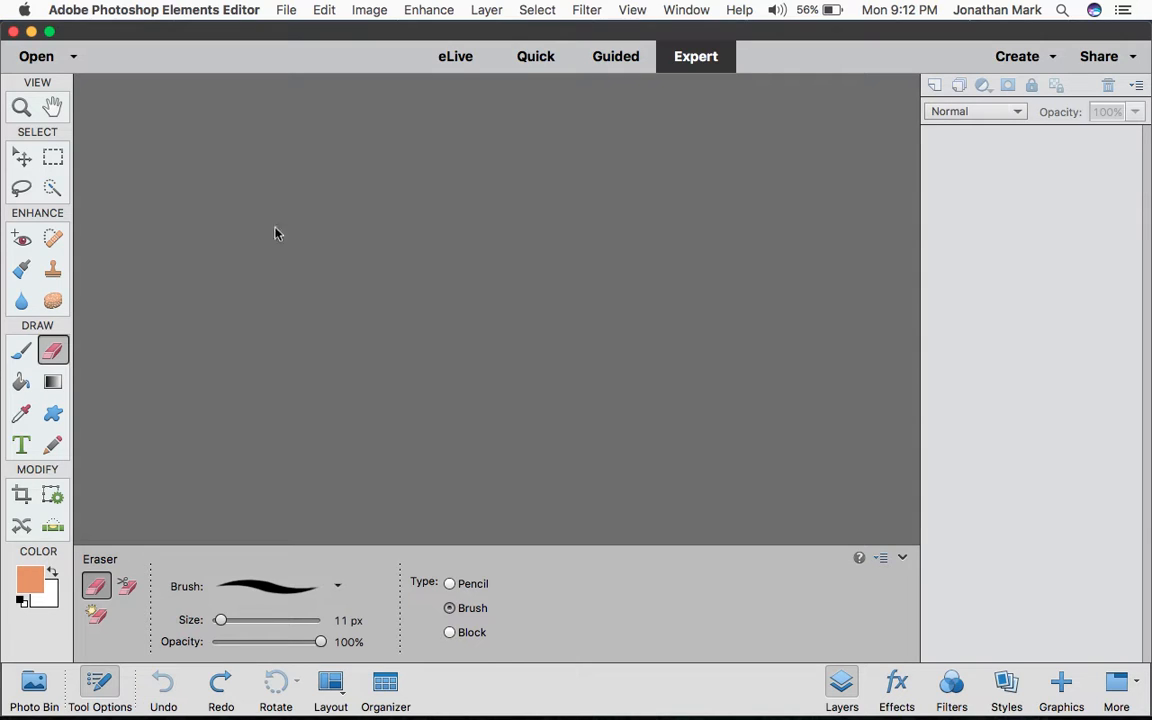
left_click(49, 31)
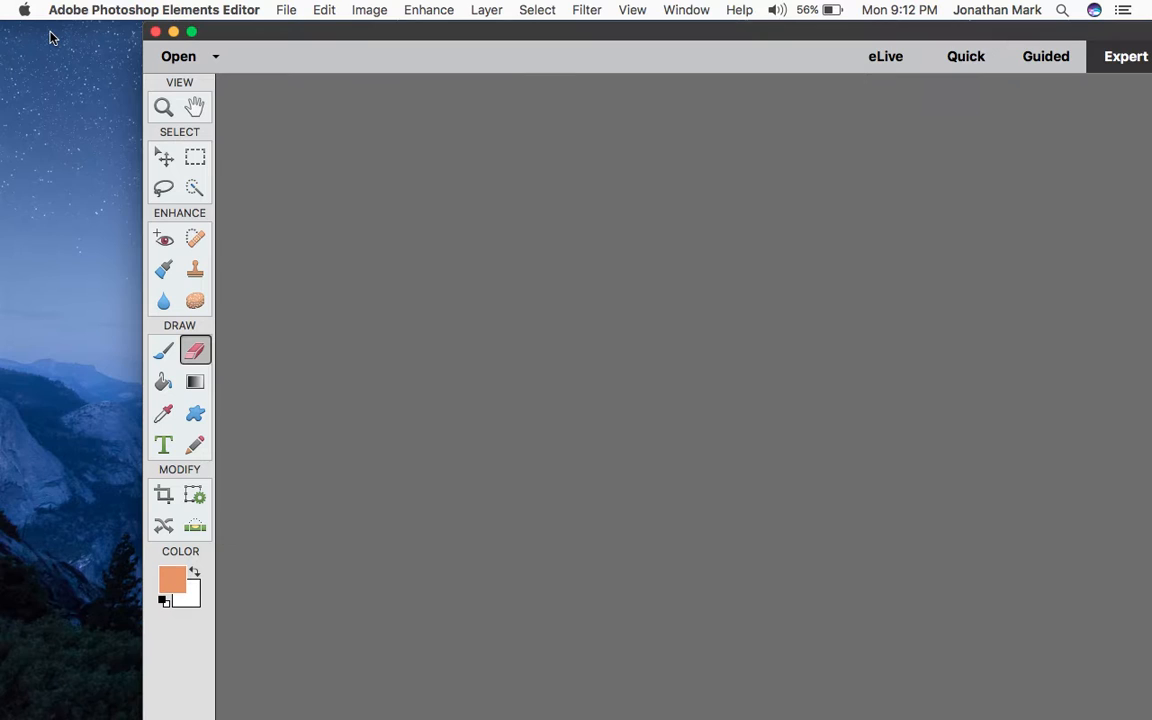
left_click(189, 31)
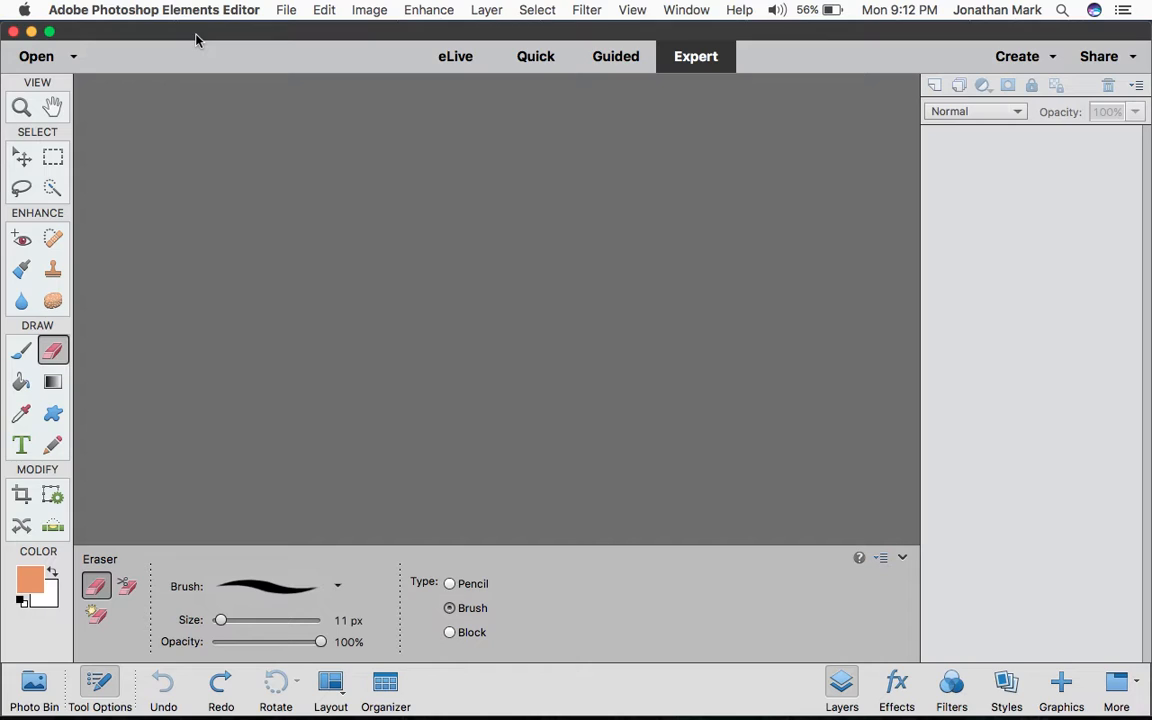
Step: Open the image mr bean.jpg from the Desktop
left_click(286, 10)
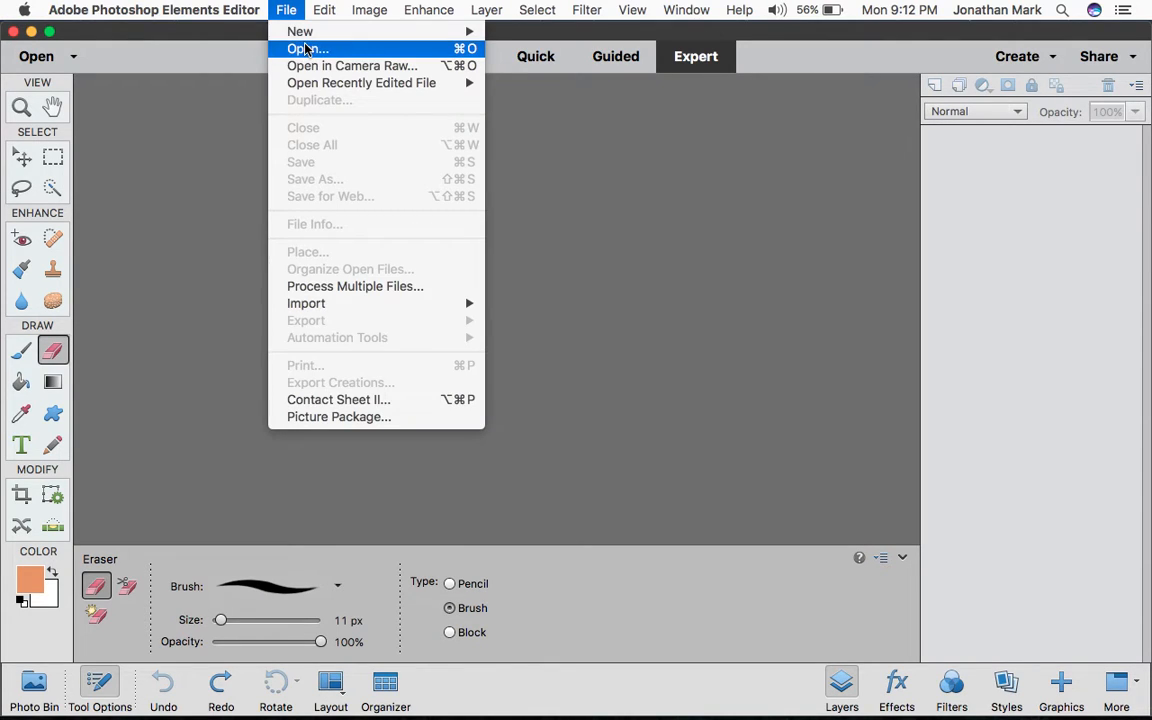
left_click(306, 49)
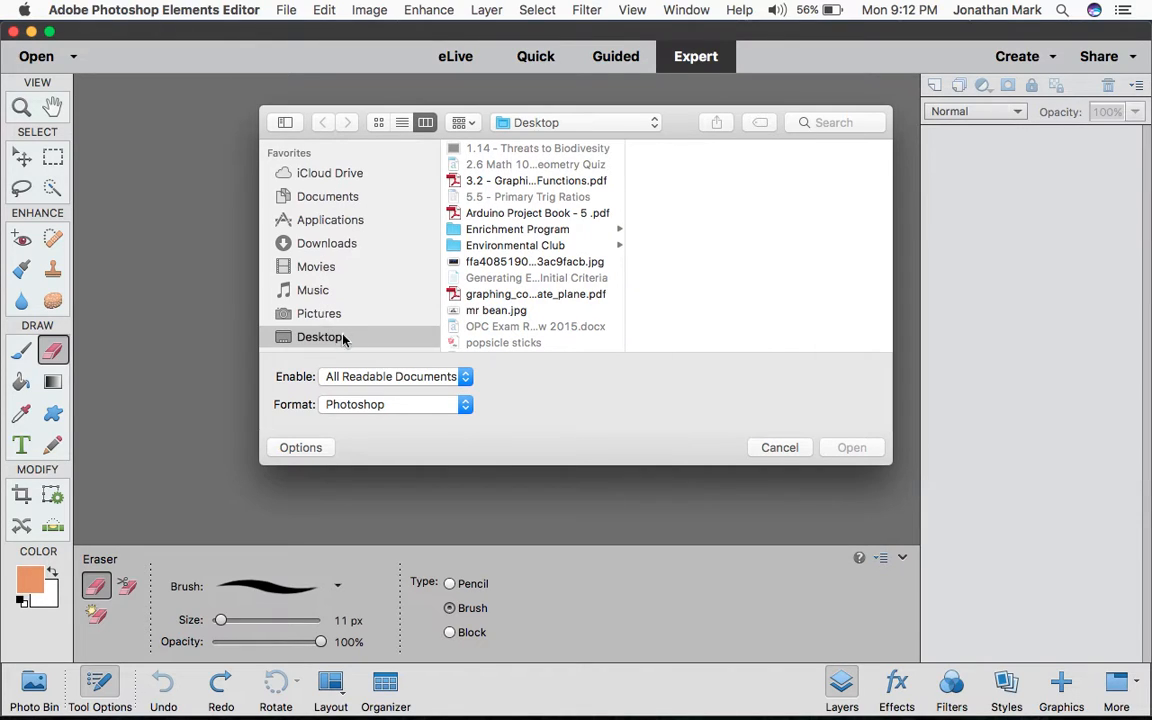
left_click(502, 315)
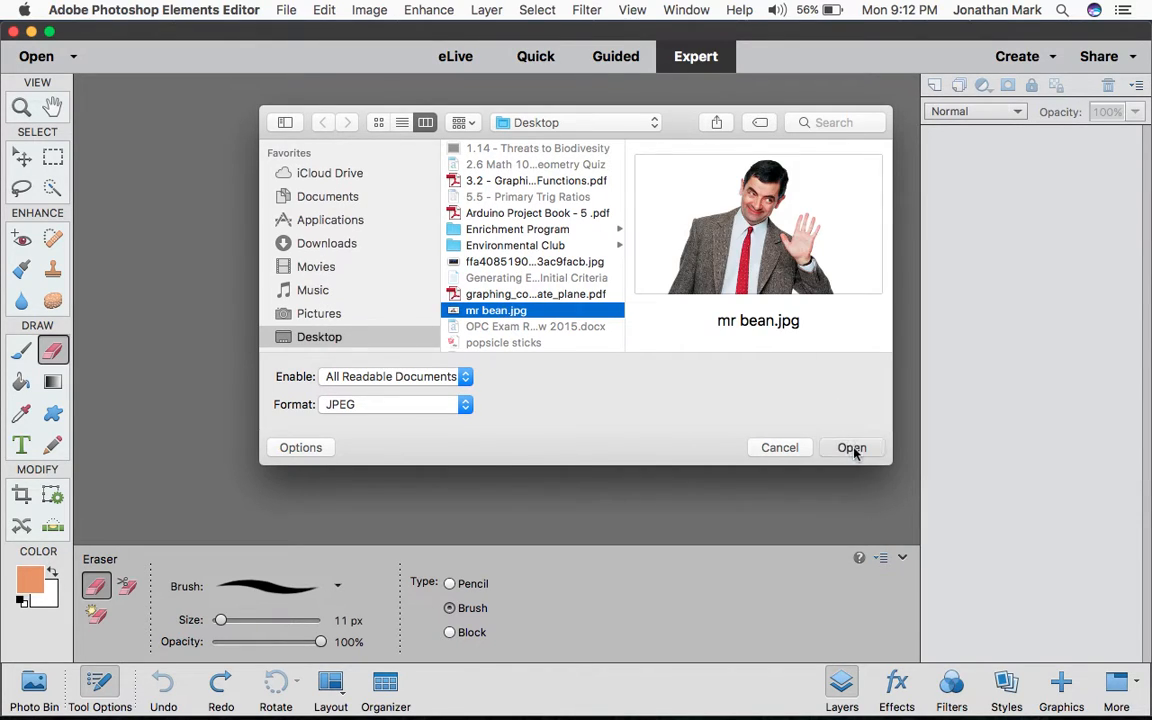
left_click(852, 449)
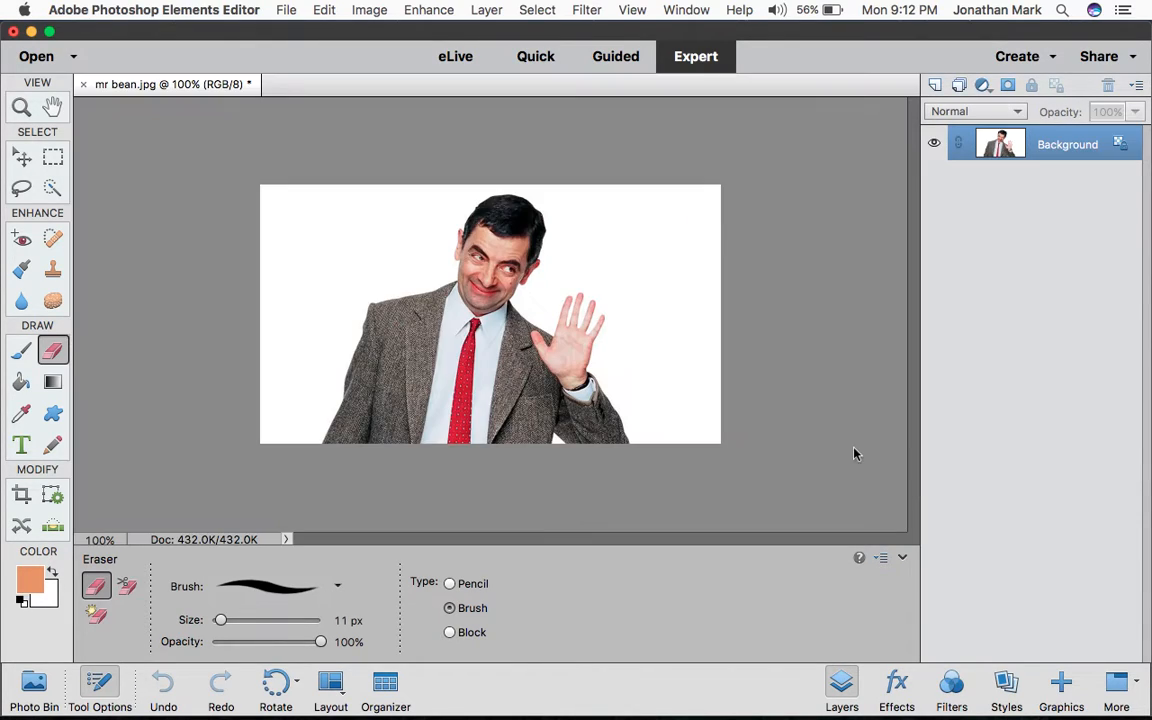
Step: Open the group photo ffa4085190d66ba24bbf71e93ac9facb.jpg from the Desktop as a second document
left_click(286, 12)
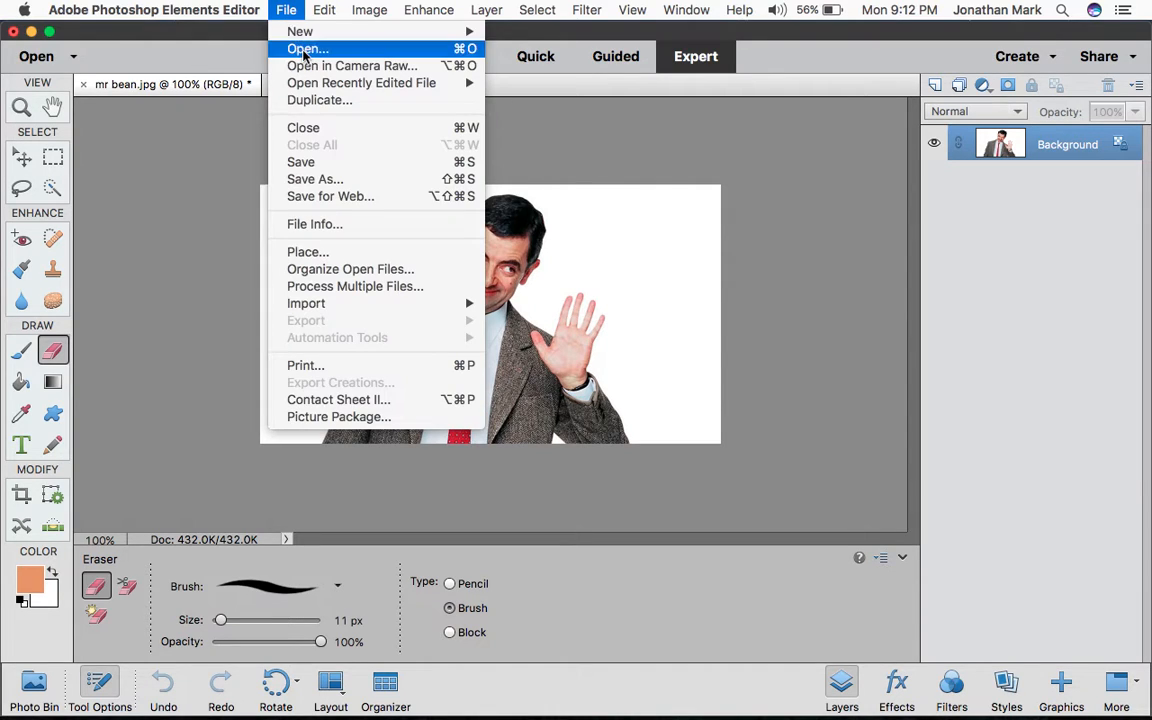
left_click(306, 50)
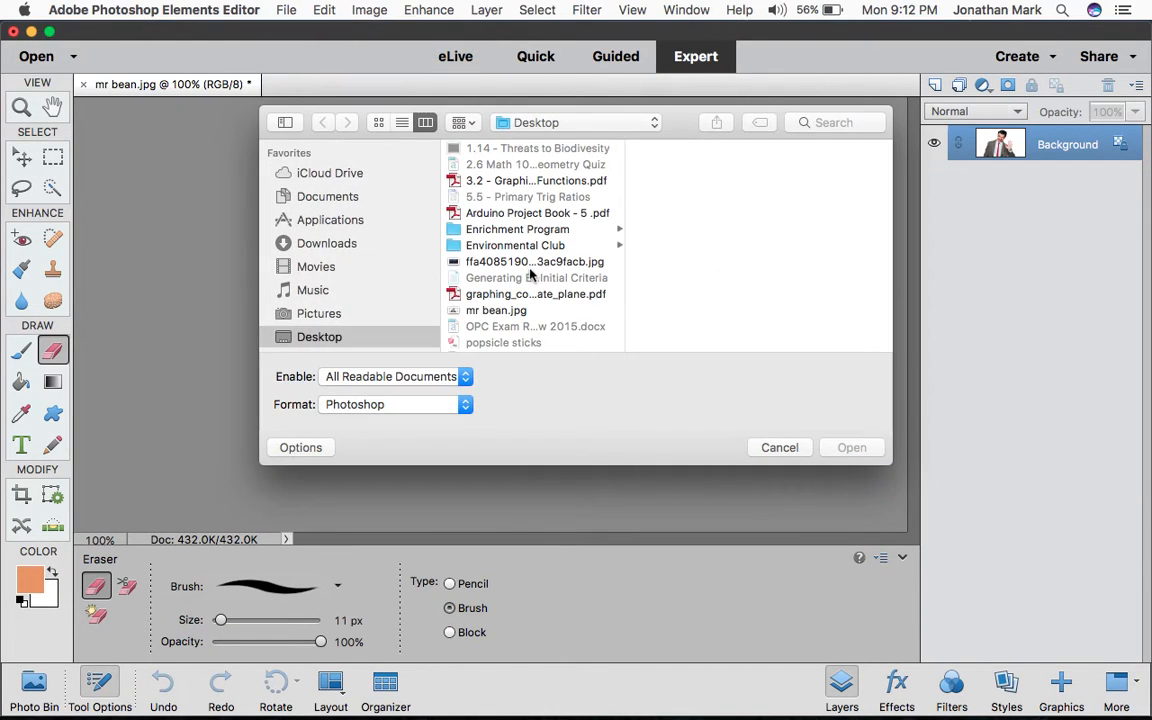
left_click(530, 262)
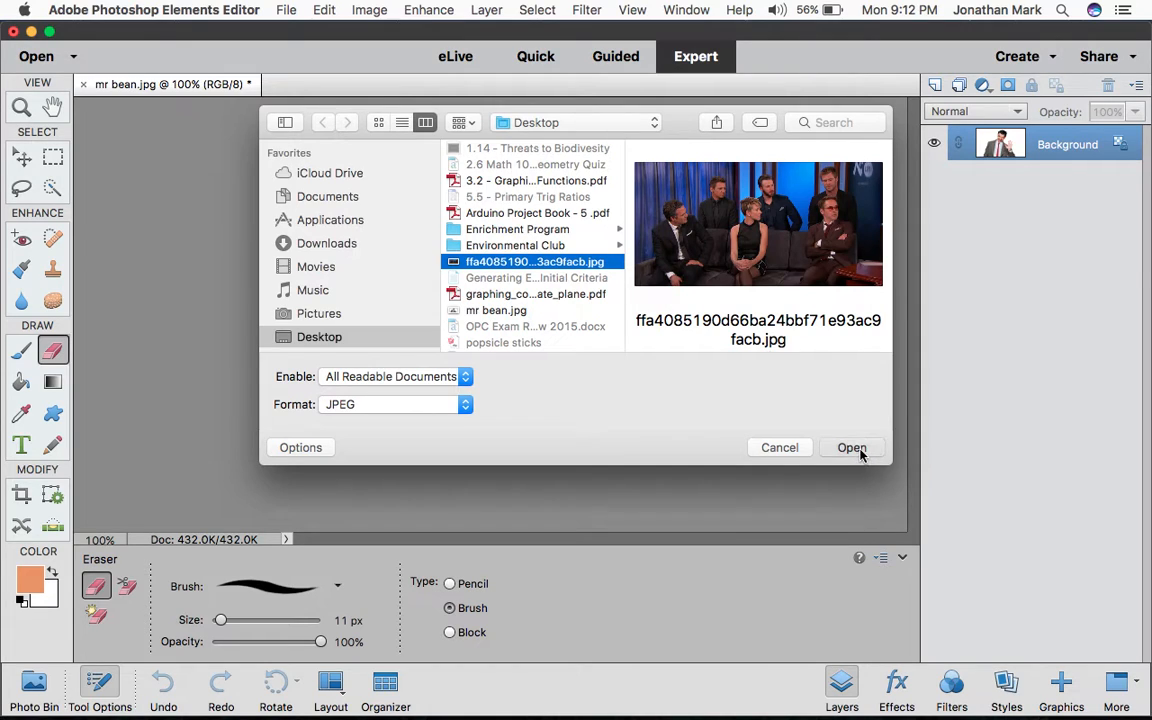
left_click(855, 449)
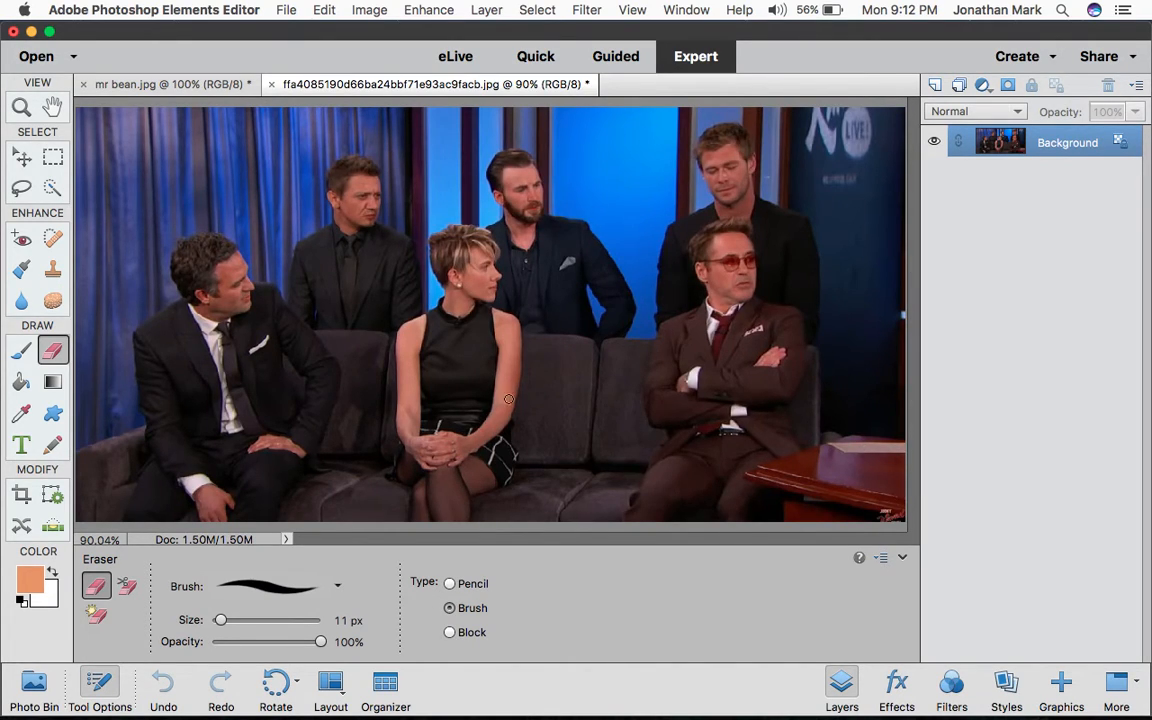
Step: In mr bean.jpg, select the white background around the man using the Quick Selection tool with a 10 px brush
left_click(198, 84)
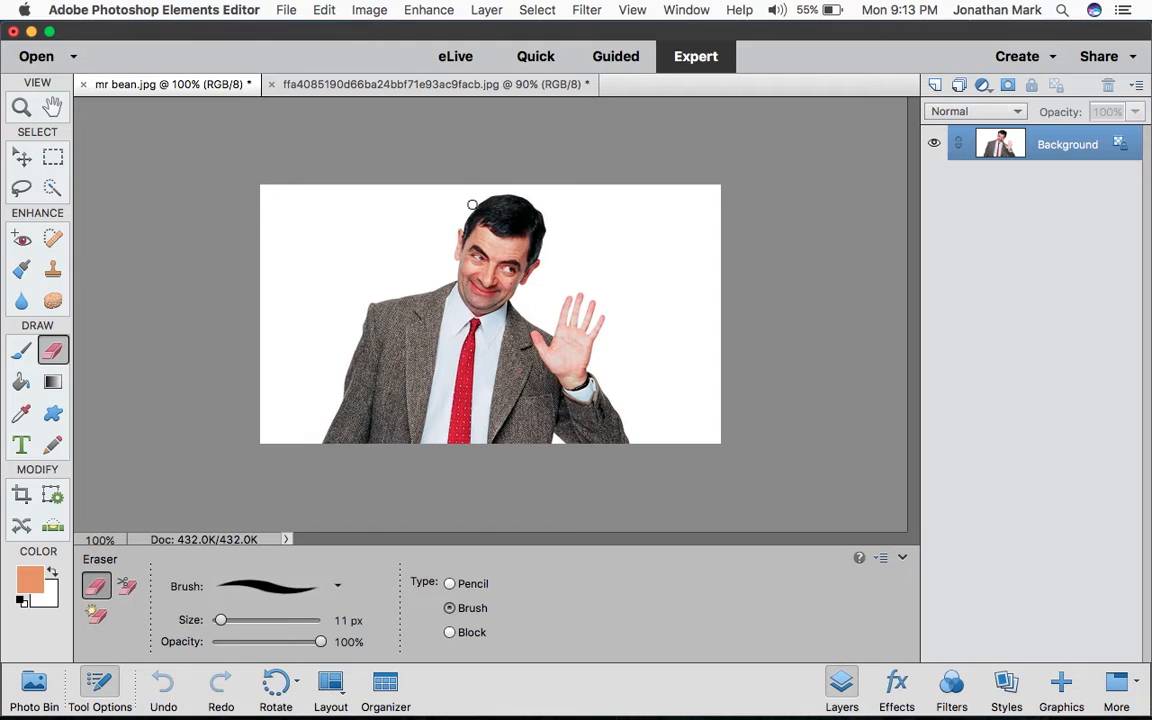
left_click(52, 190)
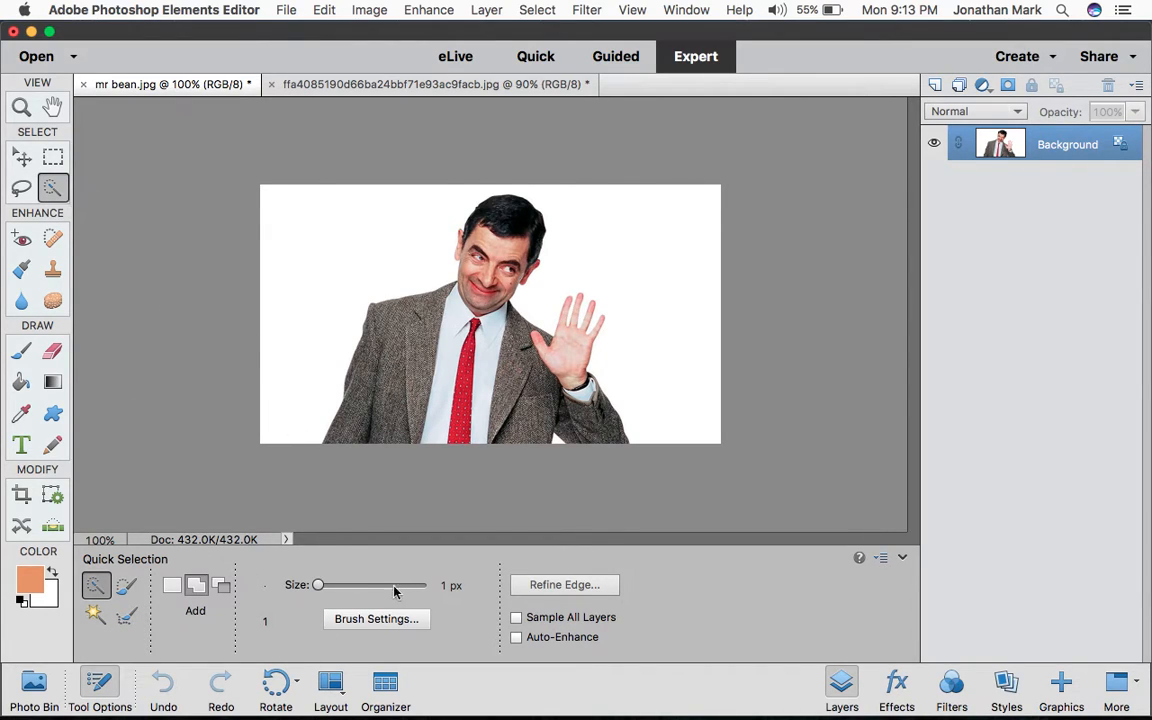
left_click_drag(316, 589, 326, 590)
mouse_move(285, 422)
left_mouse_down()
mouse_move(314, 398)
mouse_move(345, 298)
mouse_move(424, 195)
mouse_move(522, 182)
mouse_move(566, 196)
mouse_move(571, 248)
mouse_move(560, 251)
mouse_move(578, 291)
mouse_move(585, 284)
left_mouse_up()
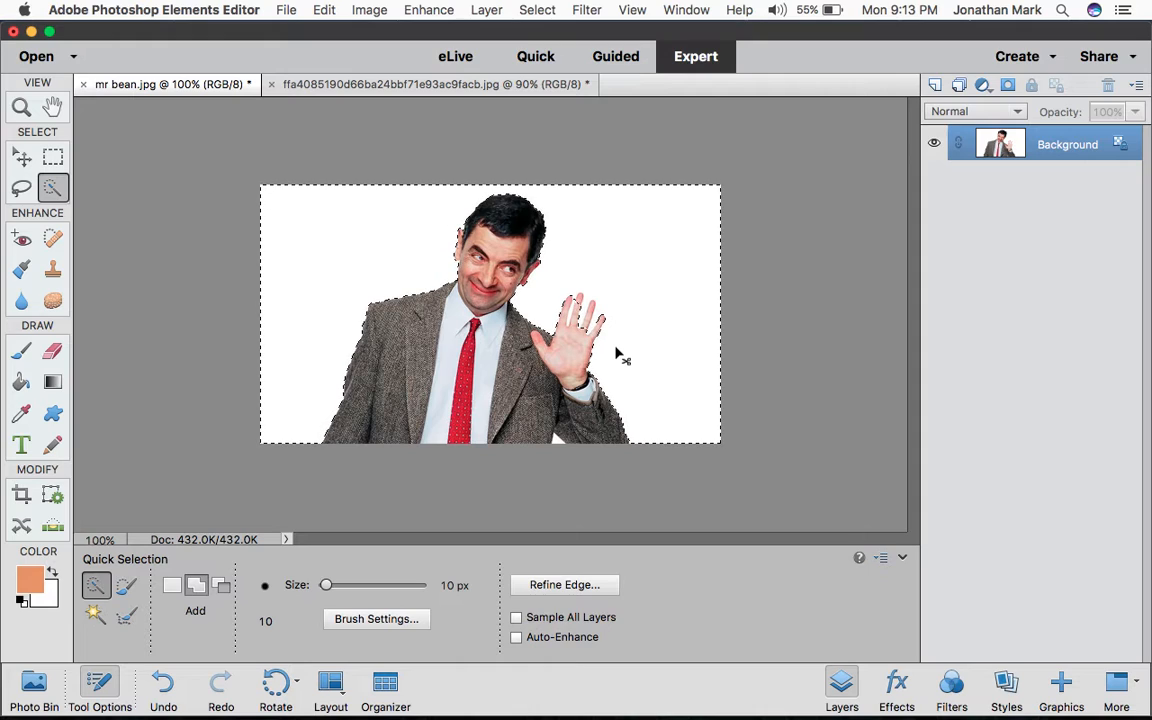
Step: Correct the selection around the raised hand with a 1 px brush, adding the gaps between the fingers and subtracting the fingers
key("super+equal")
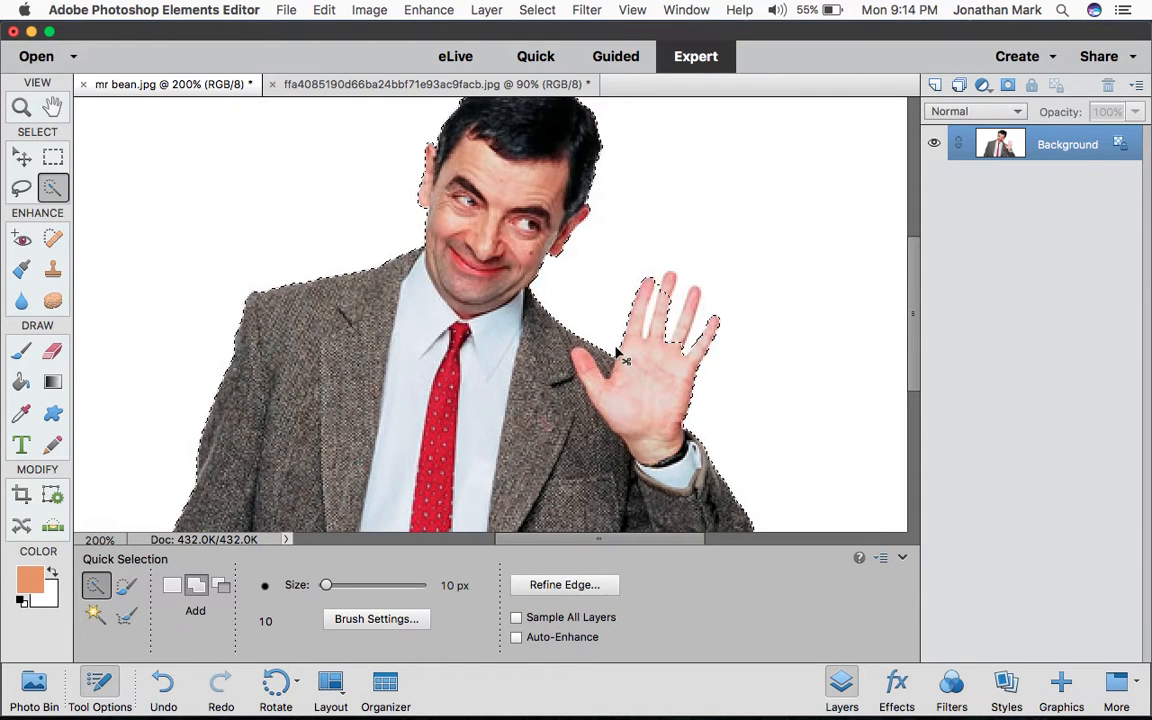
key("super+equal")
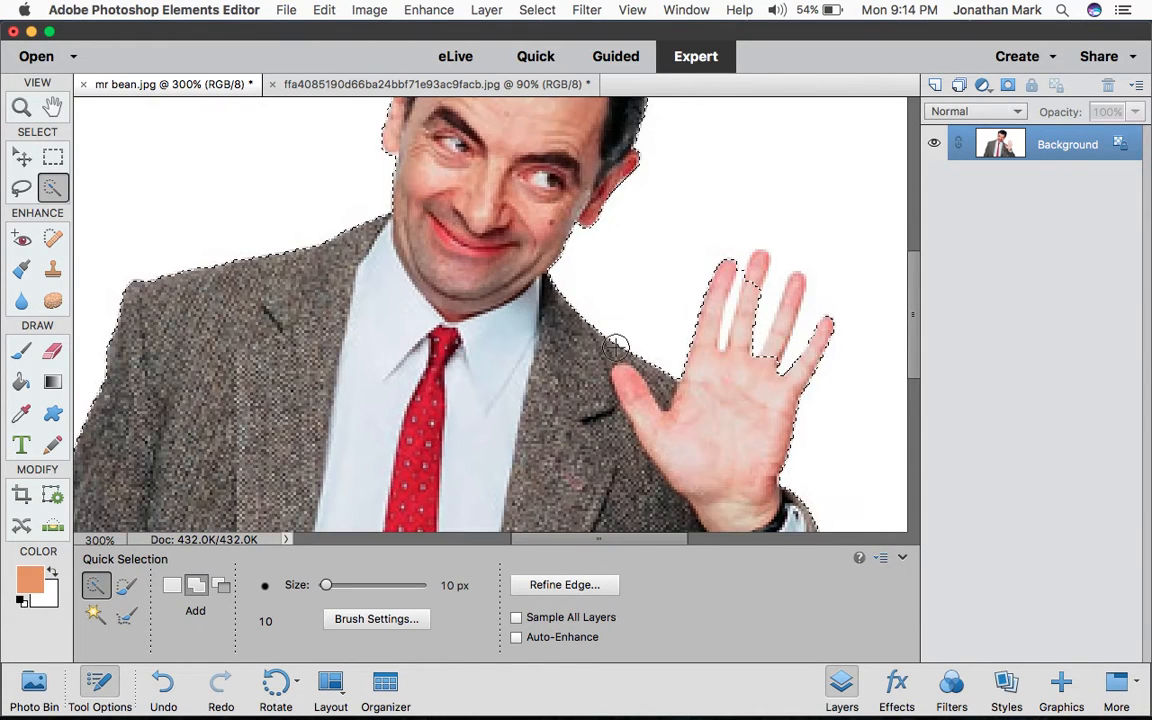
scroll(652, 318, "right", 5)
scroll(652, 318, "down", 2)
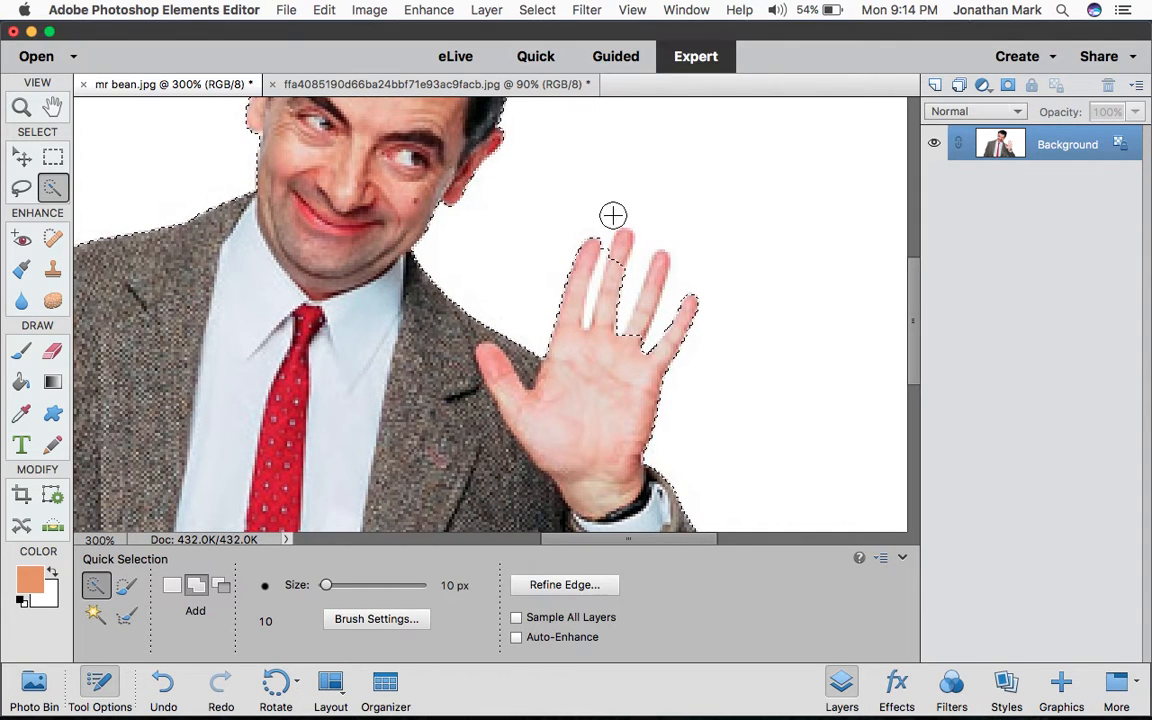
left_click_drag(330, 589, 316, 589)
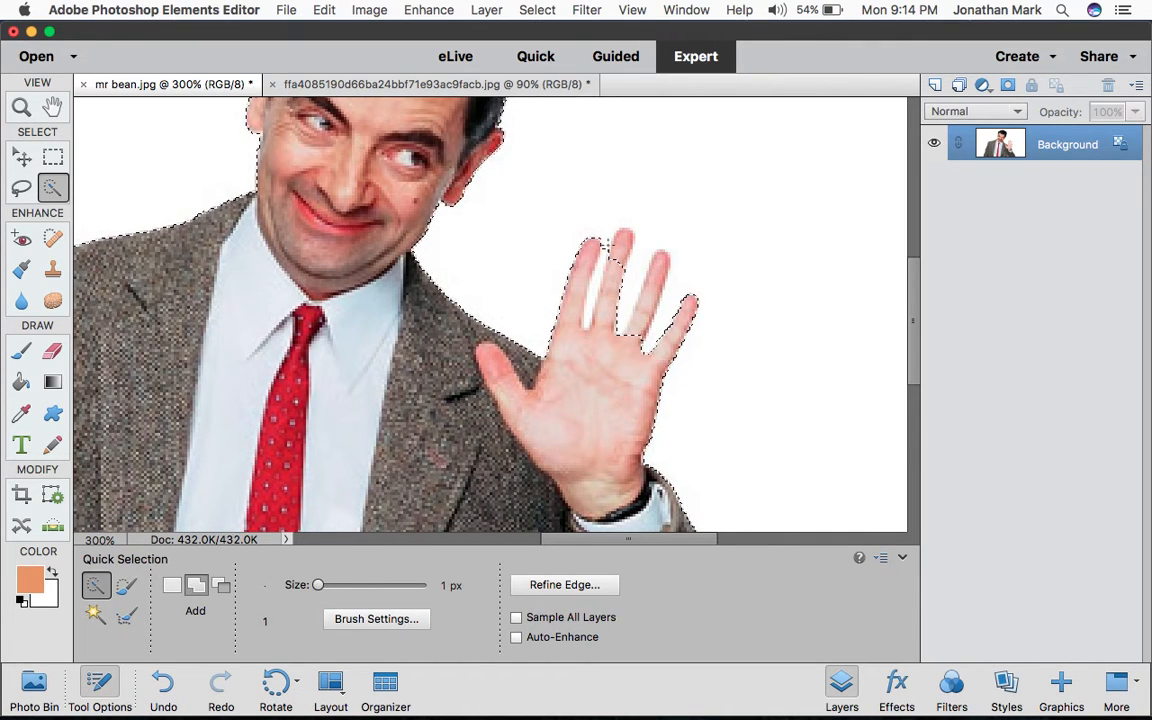
mouse_move(608, 246)
left_mouse_down()
mouse_move(594, 302)
mouse_move(602, 323)
mouse_move(613, 286)
left_mouse_up()
key("super+z")
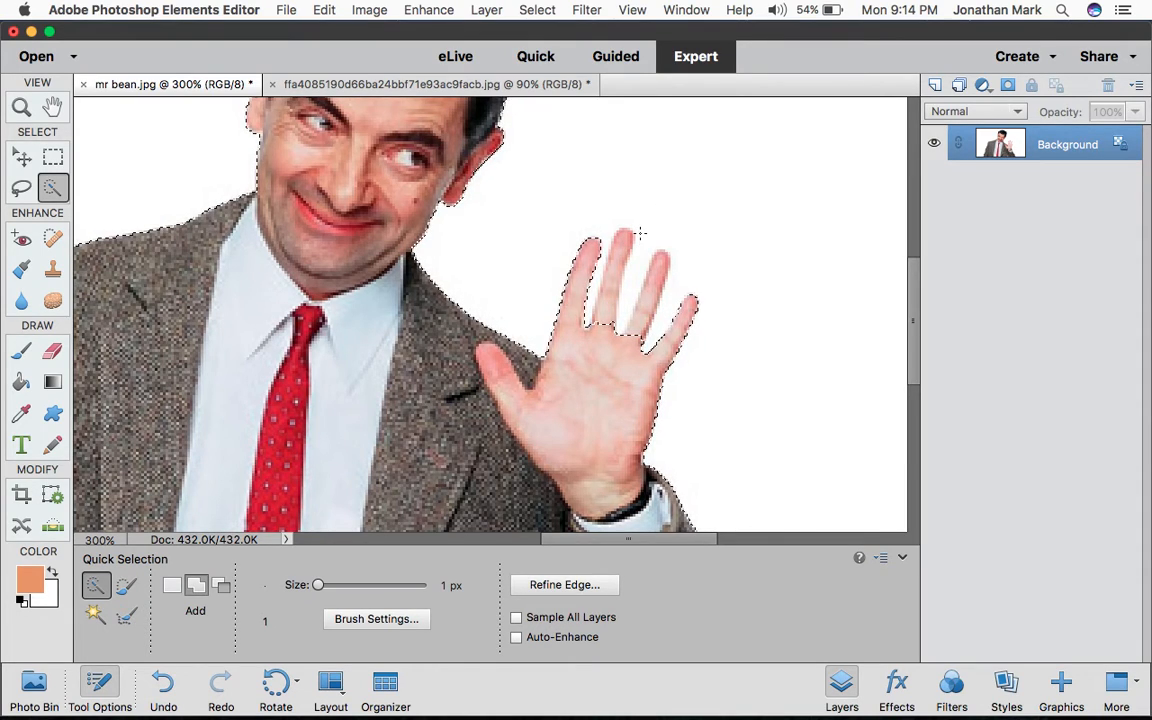
key("alt")
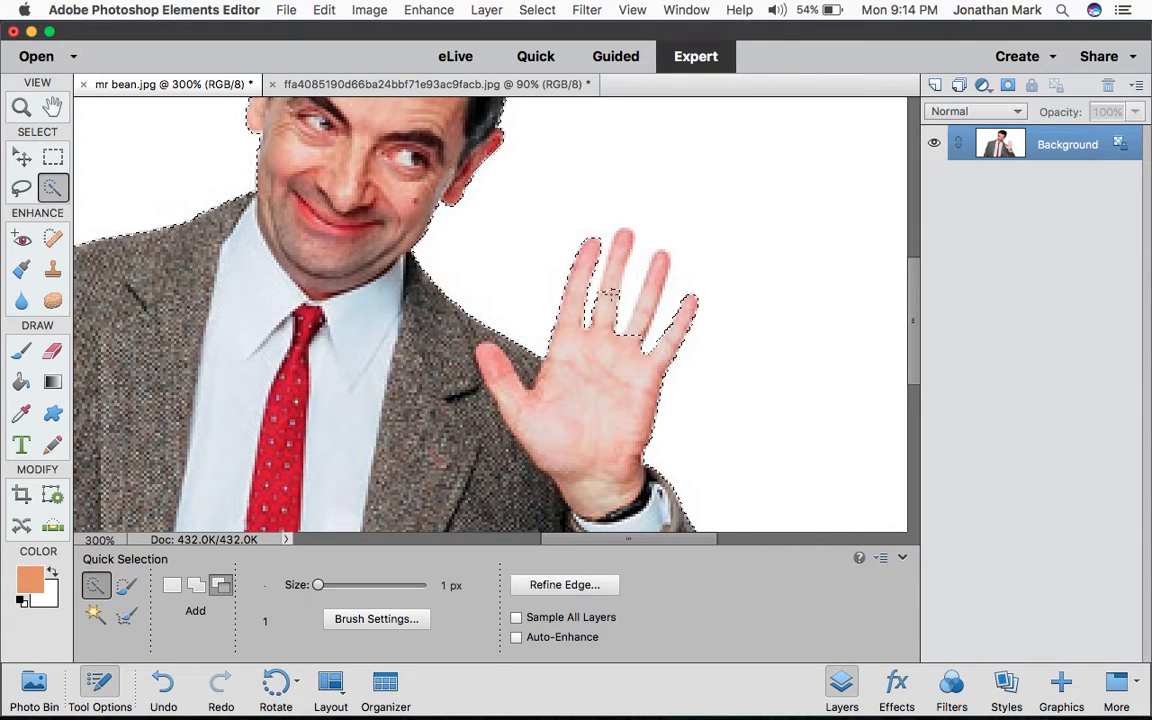
key("alt")
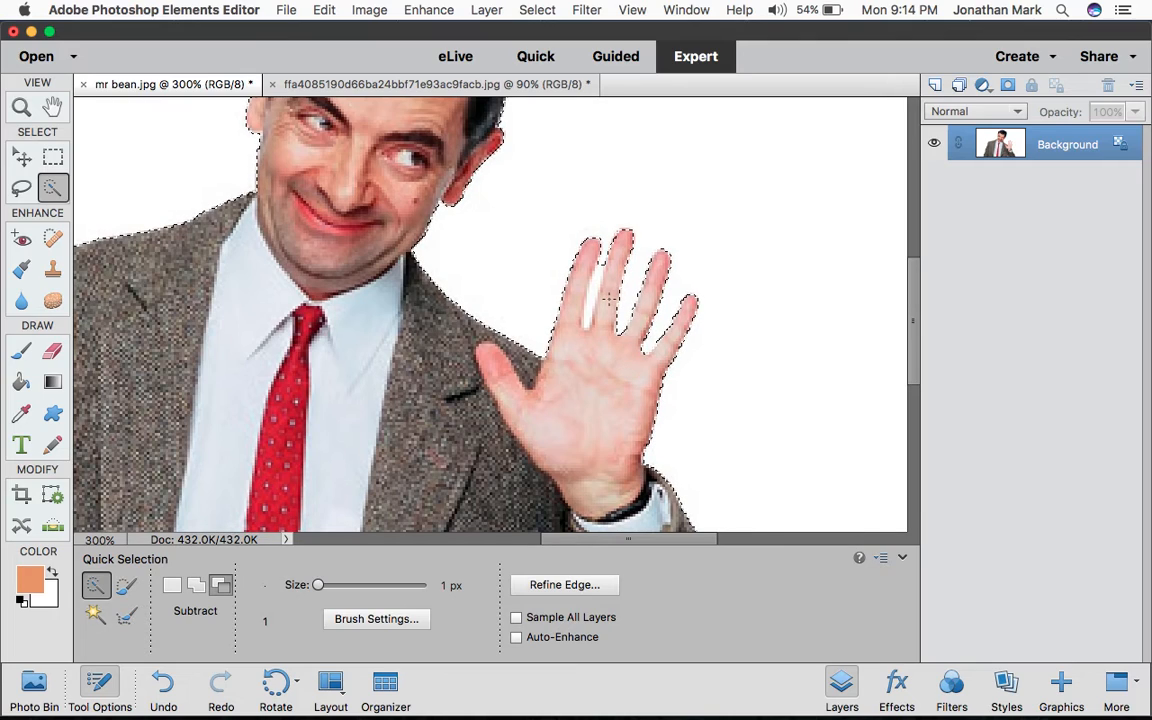
key("alt")
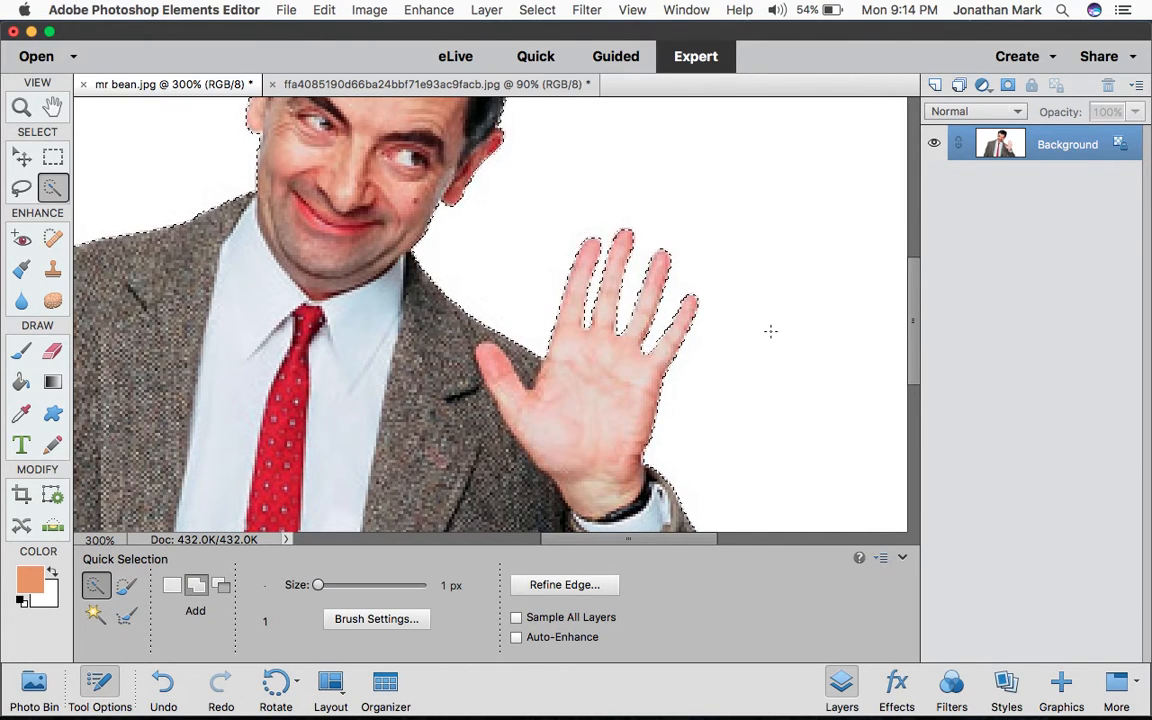
Step: Check the selection outline around the figure and add the small white gap between jacket and sleeve at the image's lower edge
scroll(771, 330, "down", 5)
scroll(771, 330, "up", 5)
scroll(771, 330, "left", 5)
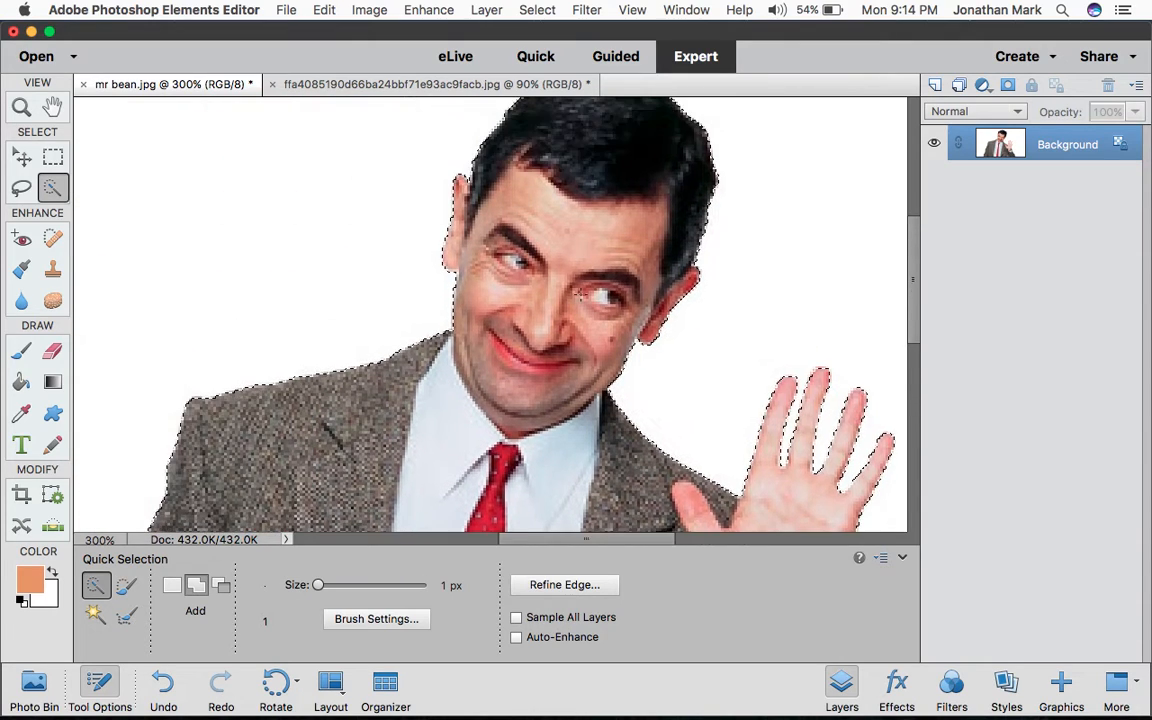
scroll(580, 294, "down", 8)
scroll(580, 294, "right", 2)
scroll(580, 294, "up", 5)
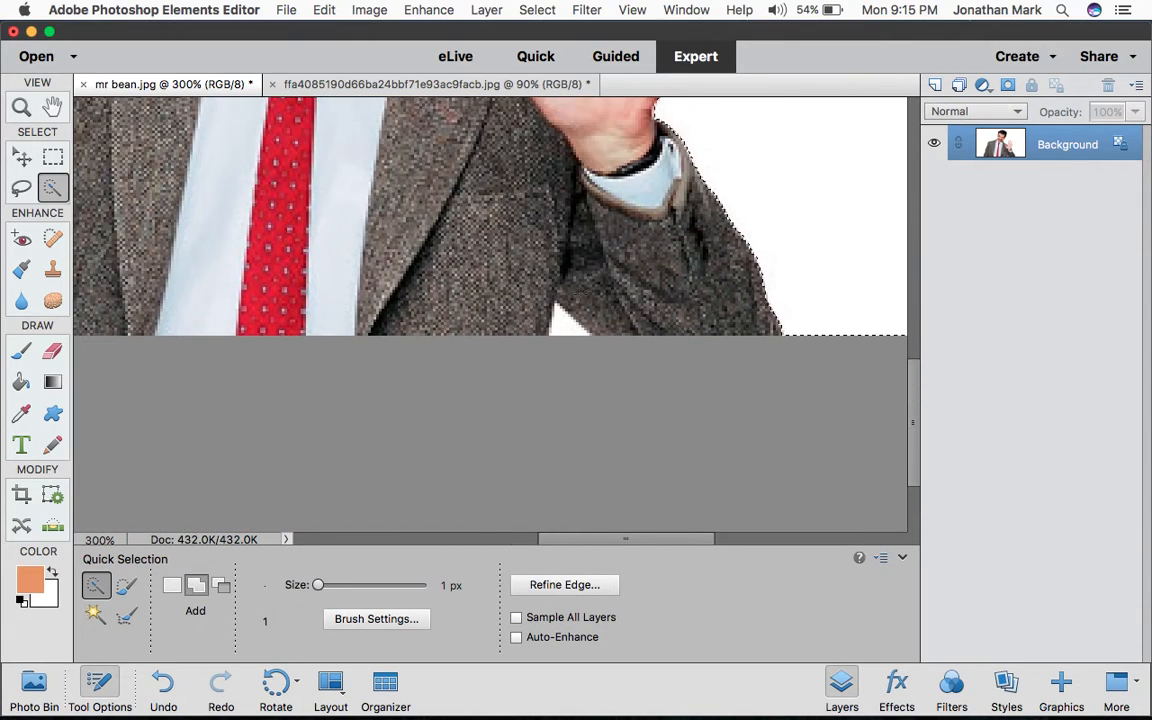
scroll(600, 200, "down", 3)
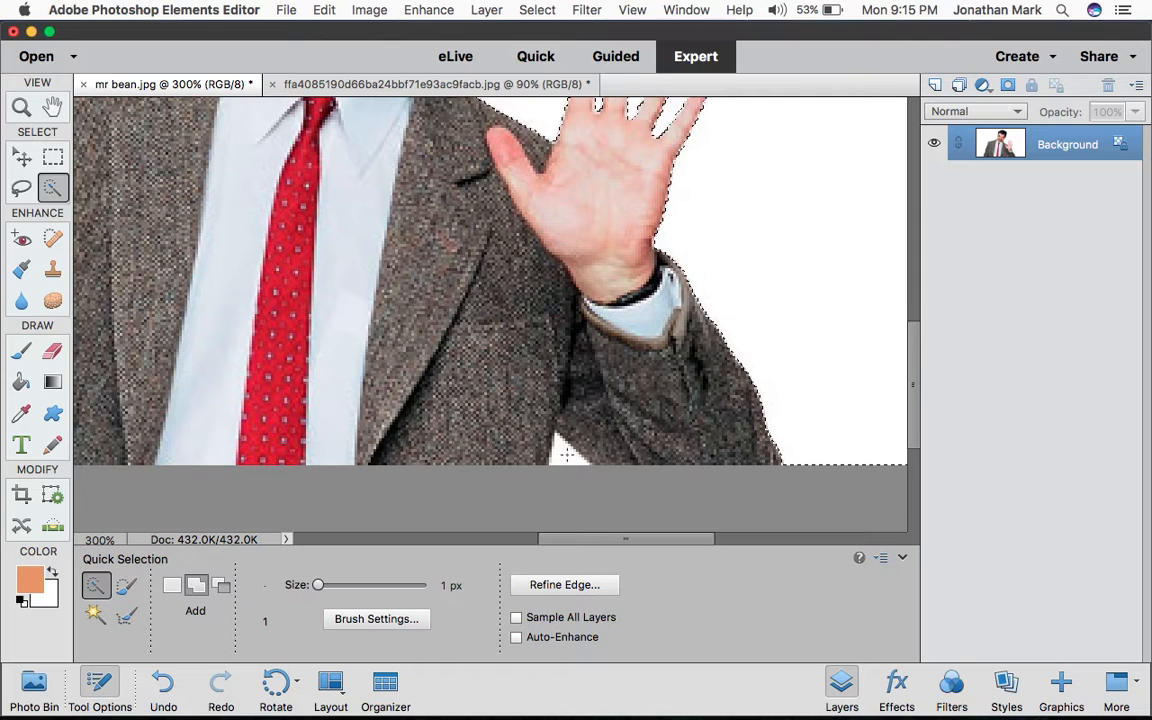
scroll(490, 300, "up", 8)
scroll(490, 300, "left", 4)
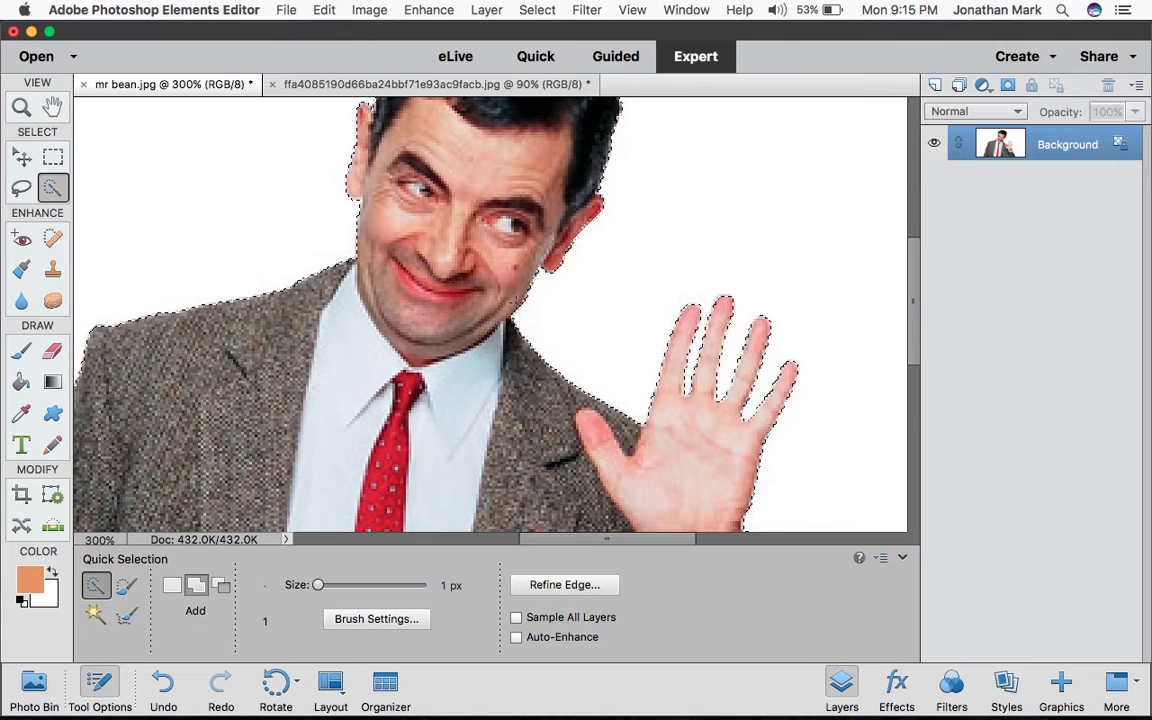
key("super+minus")
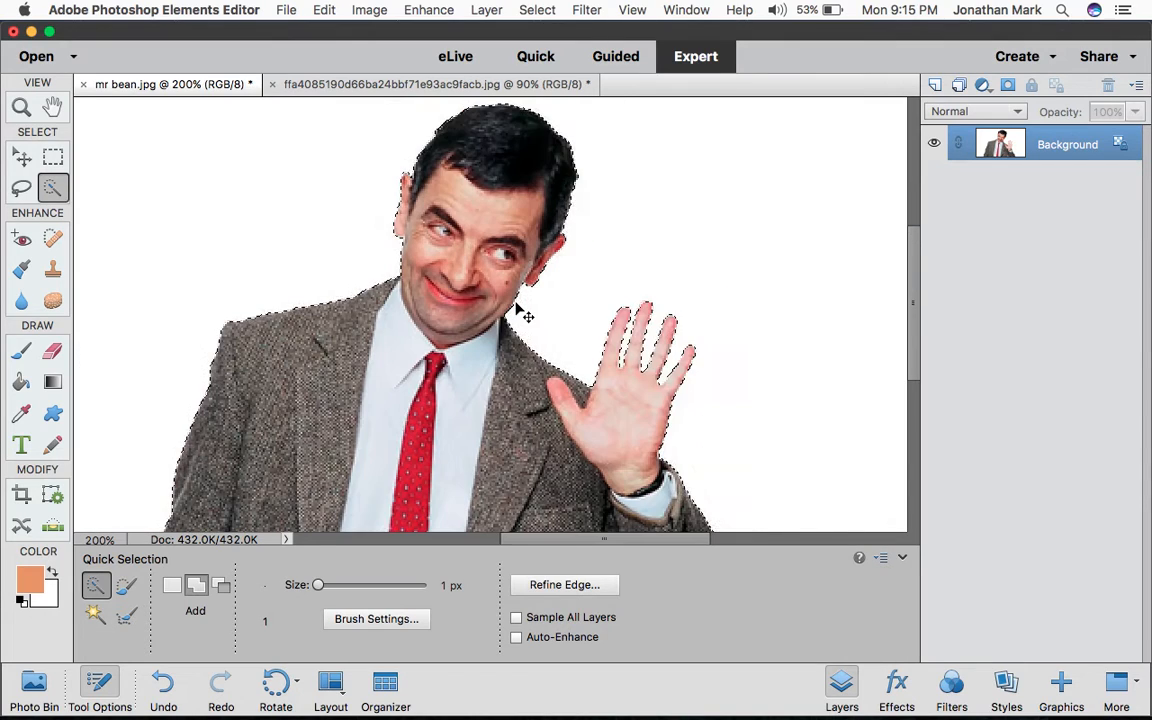
key("super+minus")
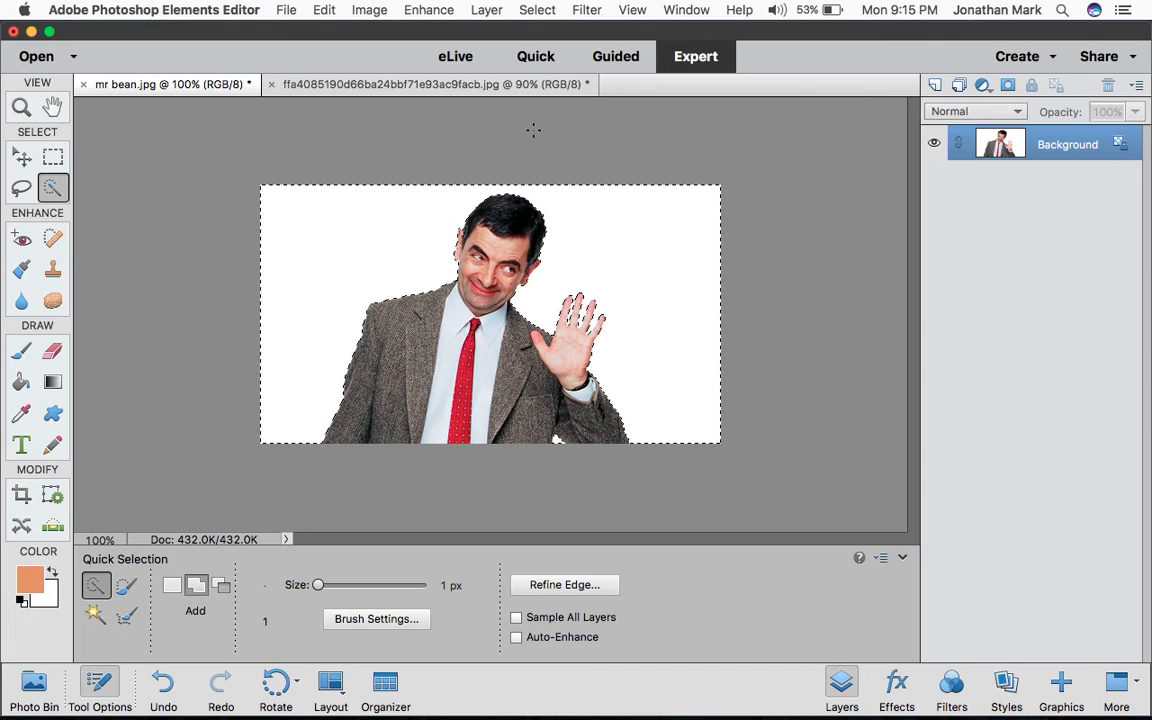
Step: Refine the selection edge with Smooth 3 and Feather 1.2 px, and invert the selection so it covers the man
left_click(537, 10)
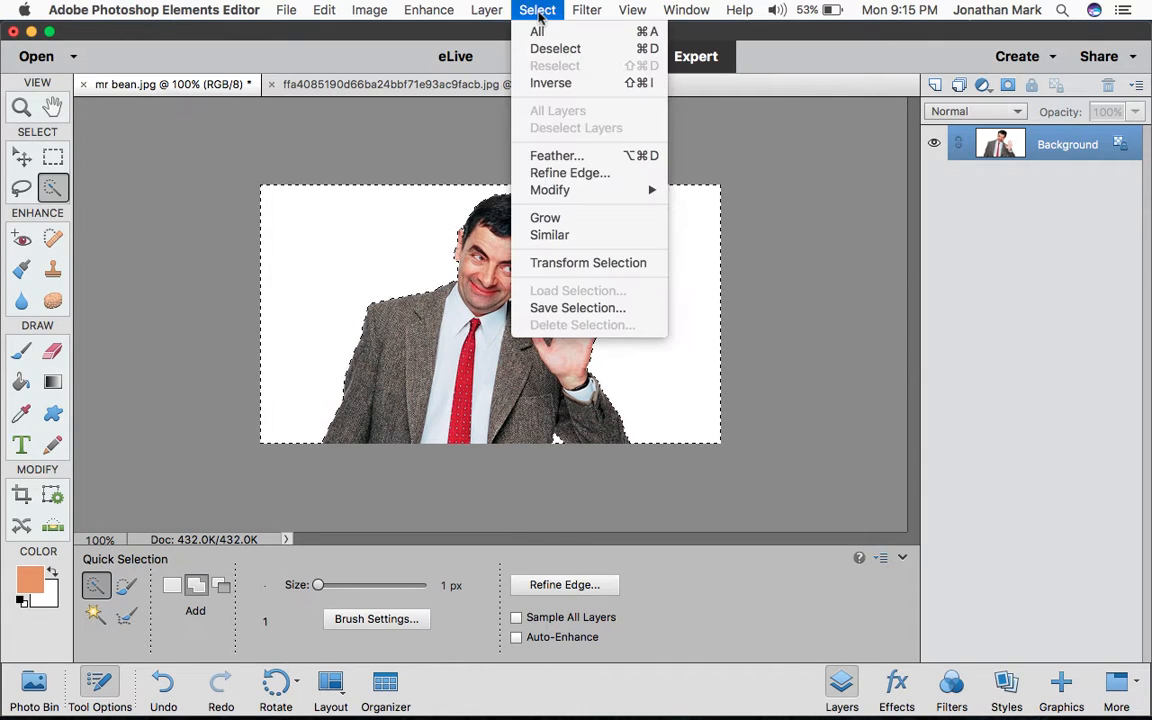
left_click(567, 173)
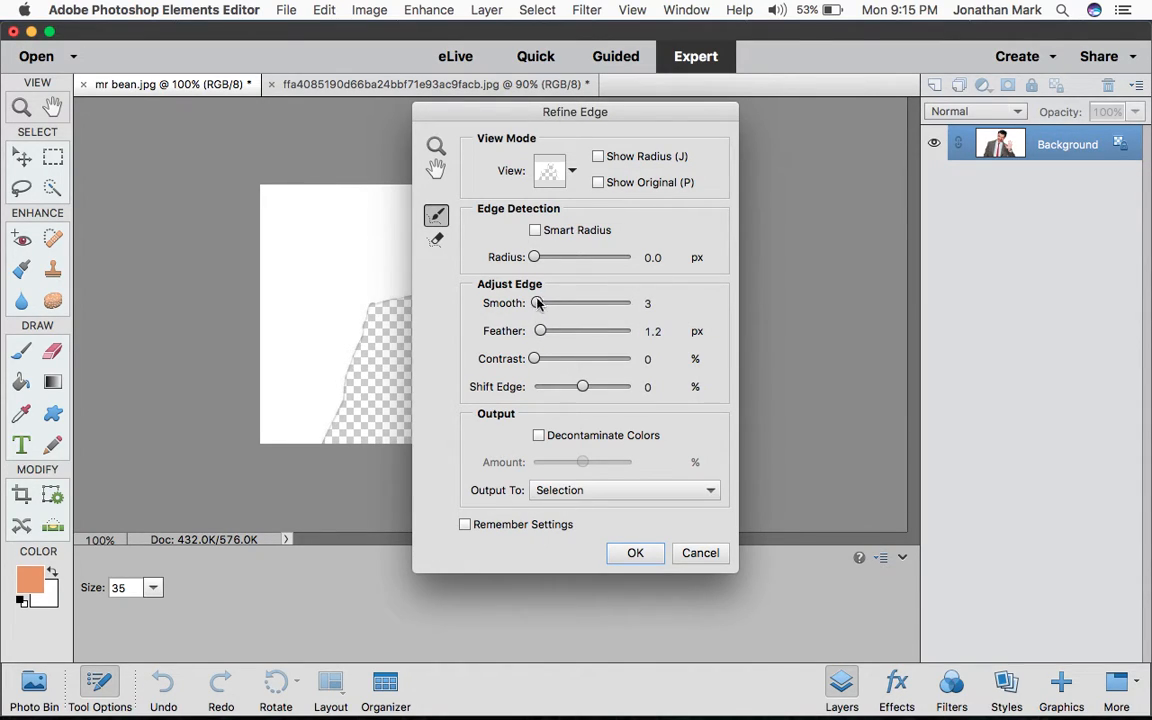
left_click(632, 558)
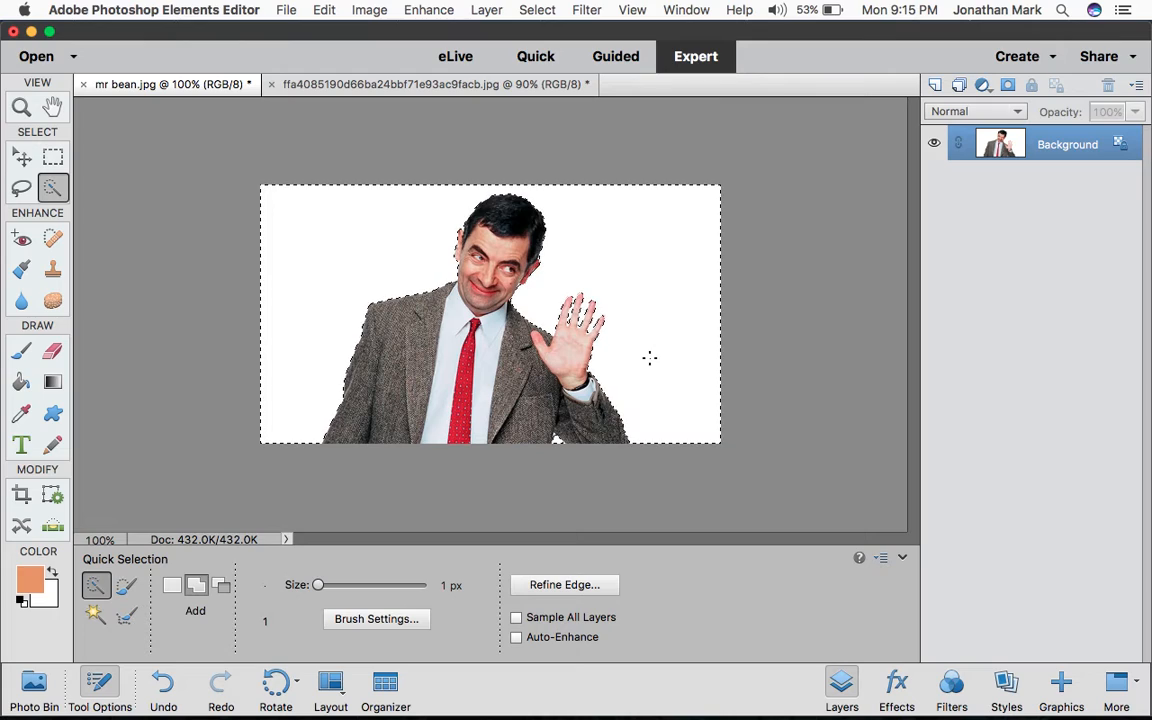
left_click(547, 12)
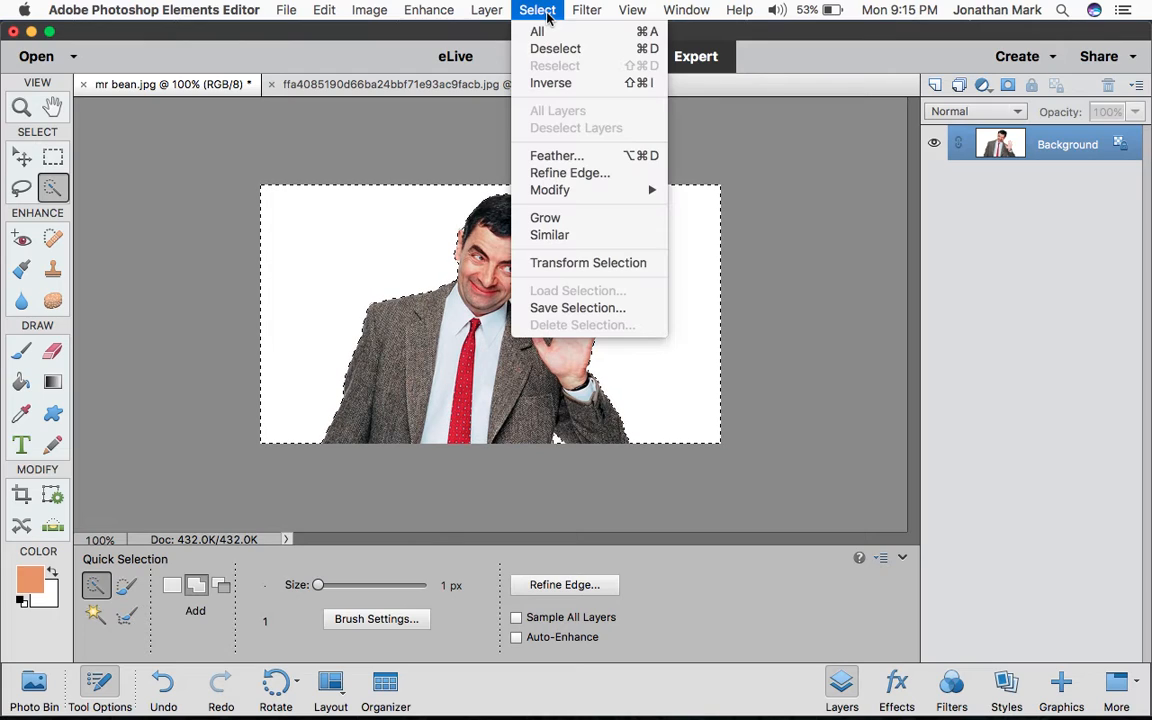
left_click(557, 85)
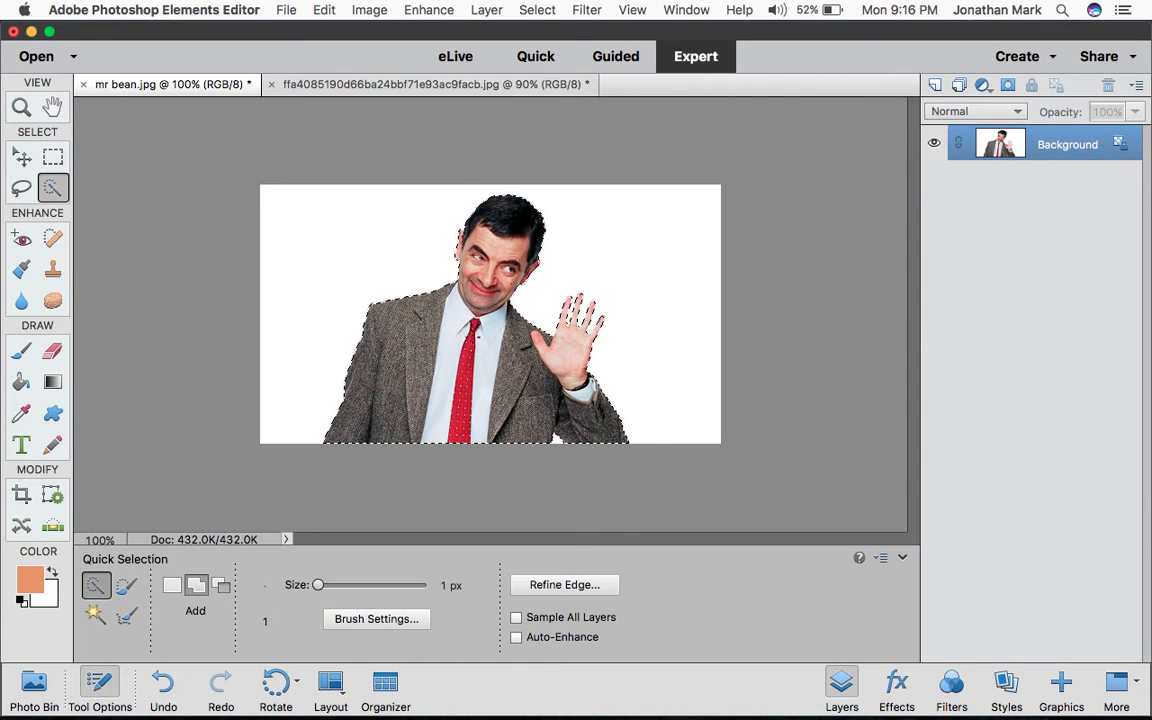
Step: Copy the selected man and switch to the group photo document
left_click(323, 10)
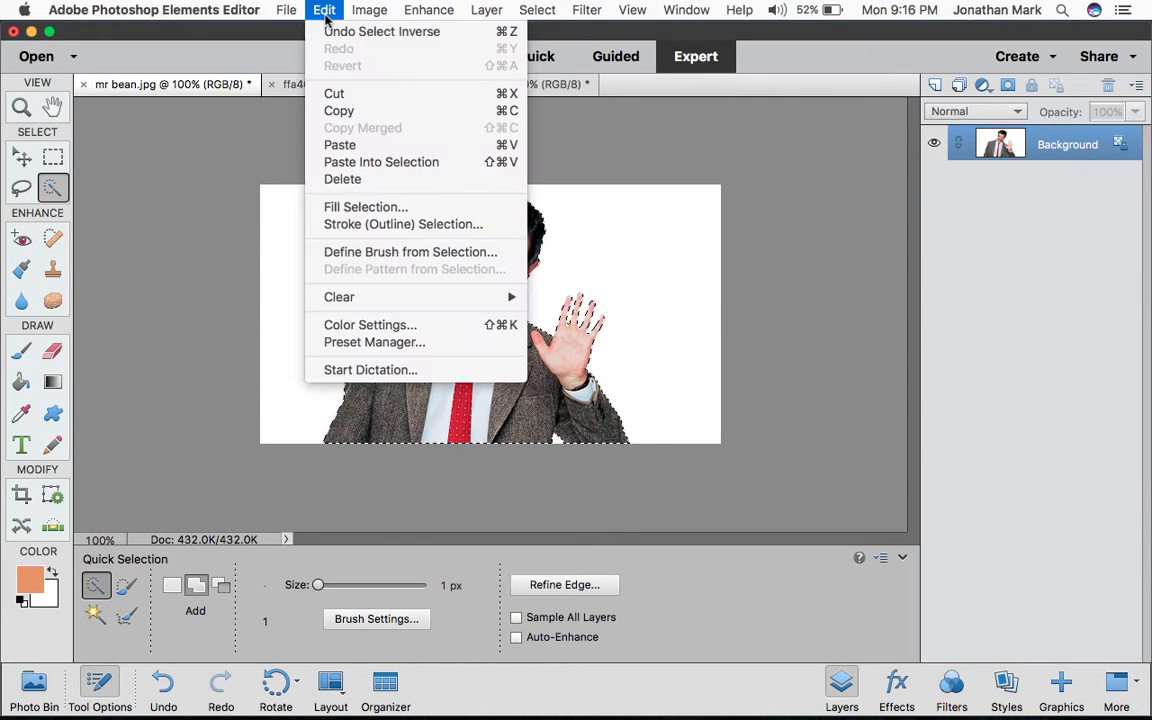
left_click(340, 111)
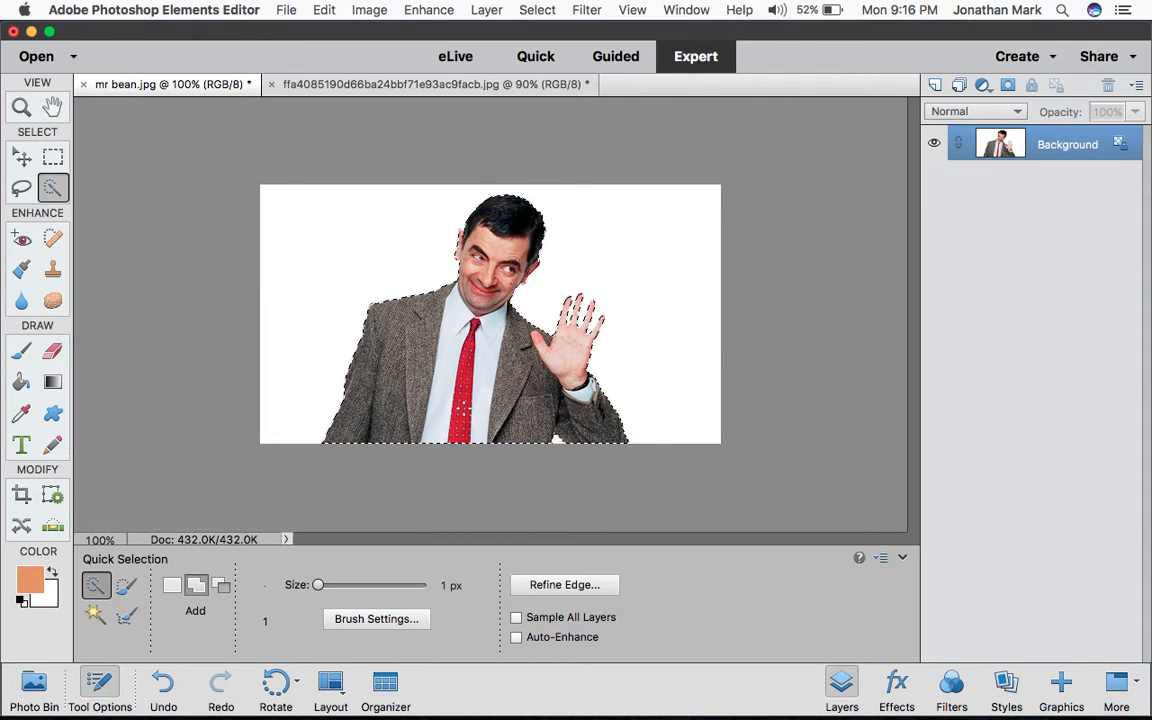
left_click(433, 86)
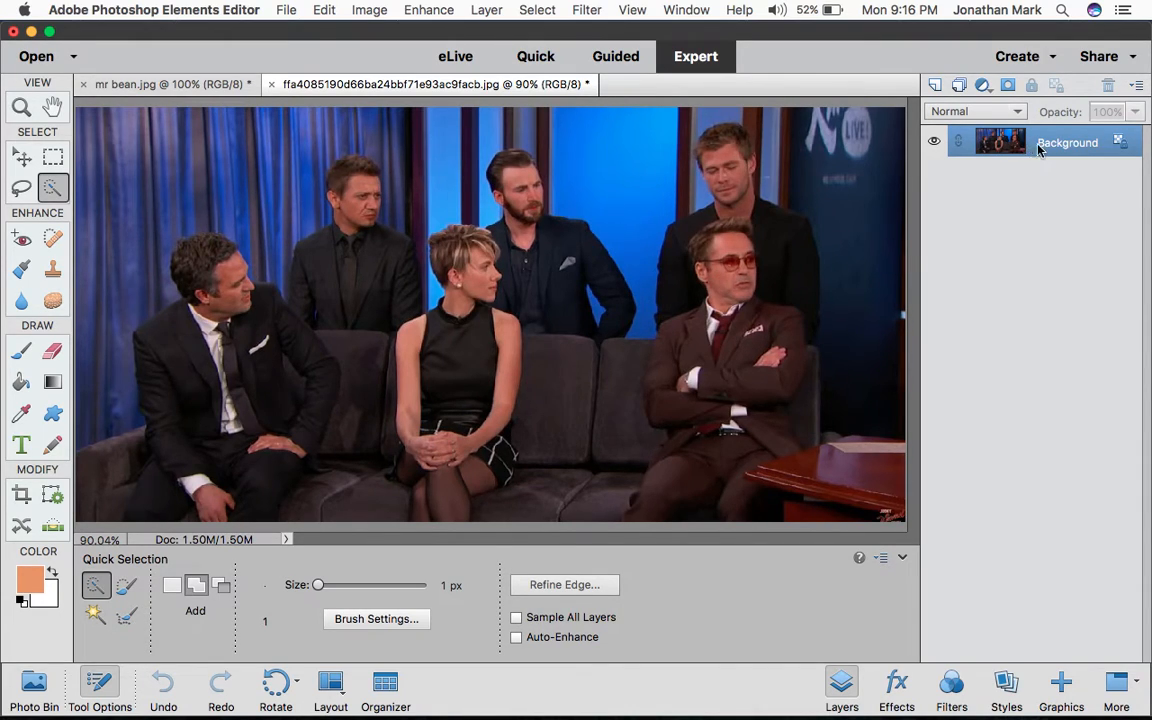
Step: Duplicate the group photo's Background layer as Background copy and make the copy the active layer
right_click(1000, 147)
left_click(929, 180)
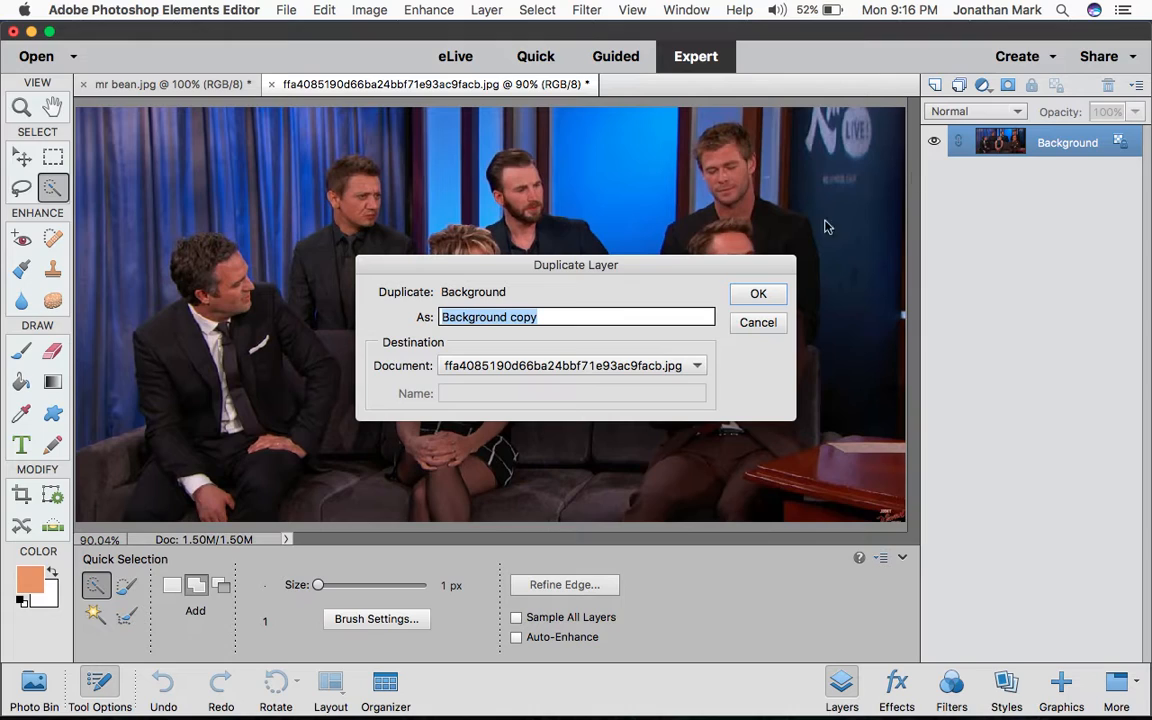
left_click(766, 295)
left_click(1037, 177)
left_click(1046, 149)
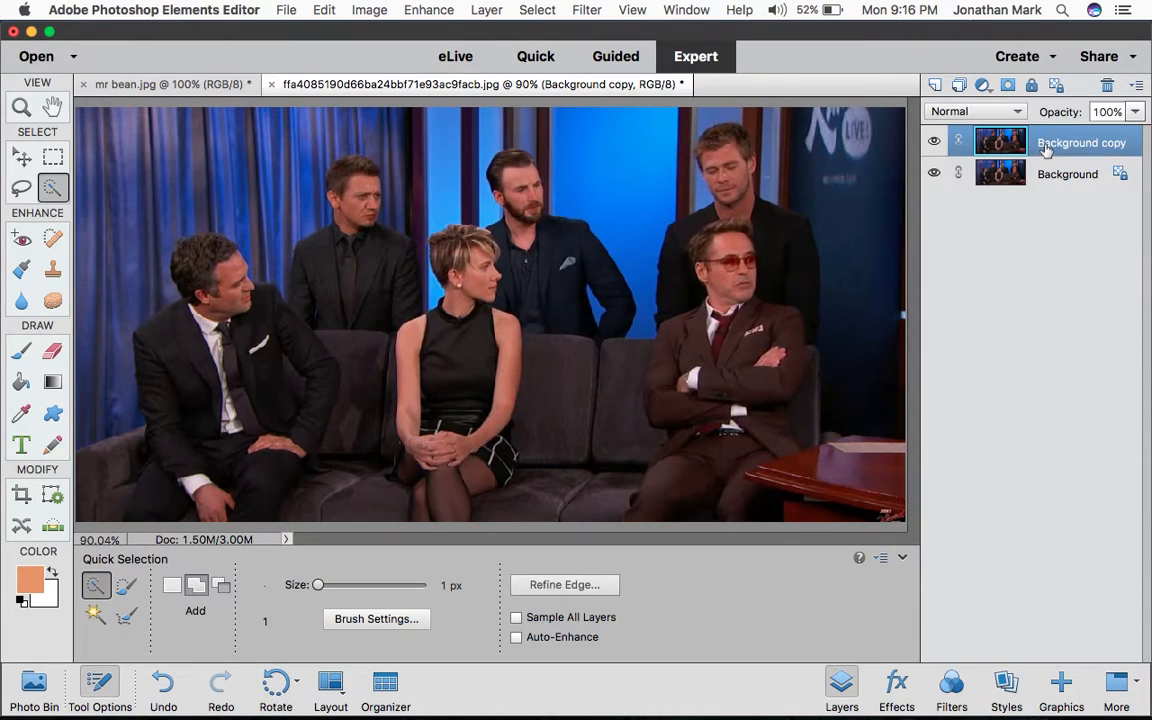
left_click(1040, 175)
left_click(1040, 148)
Step: Paste the cut-out man into the group photo and scale him proportionally to 82.20%
left_click(324, 9)
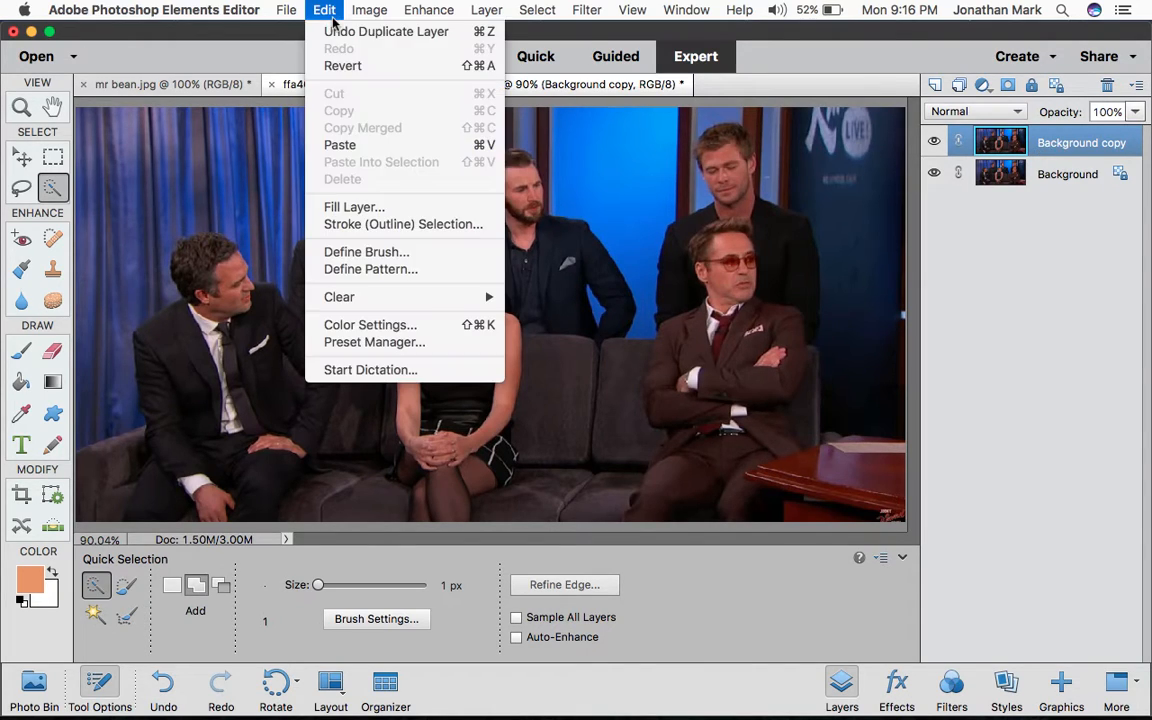
left_click(355, 144)
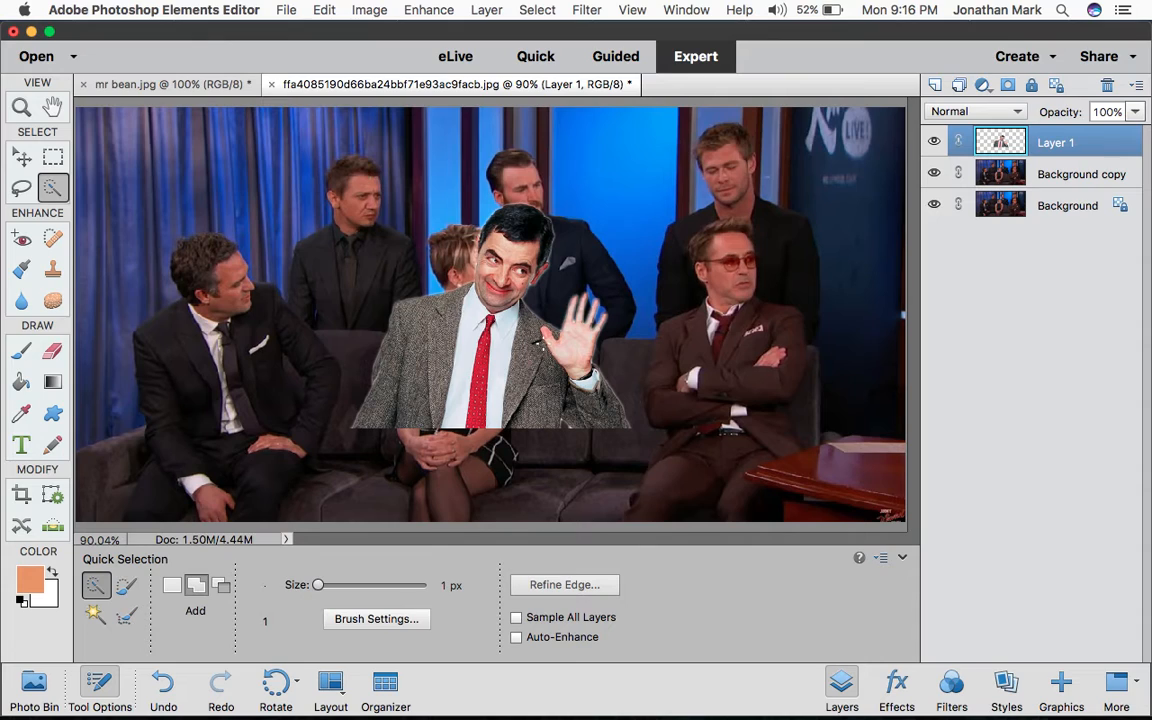
left_click(22, 155)
left_click_drag(493, 341, 487, 302)
left_click_drag(589, 390, 534, 349)
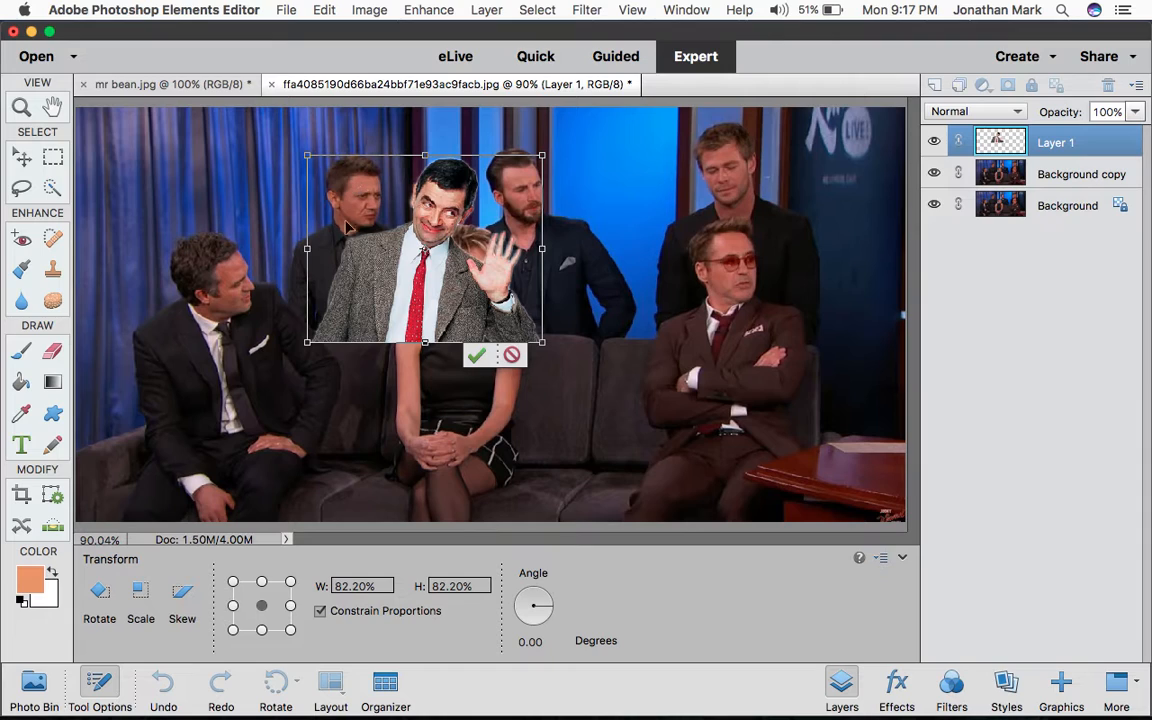
Step: Rotate the pasted man to -8.54 degrees, position him over the seated man at the photo's left side, and apply the transform
left_click_drag(390, 269, 305, 294)
left_click_drag(310, 140, 291, 142)
left_click_drag(341, 295, 311, 291)
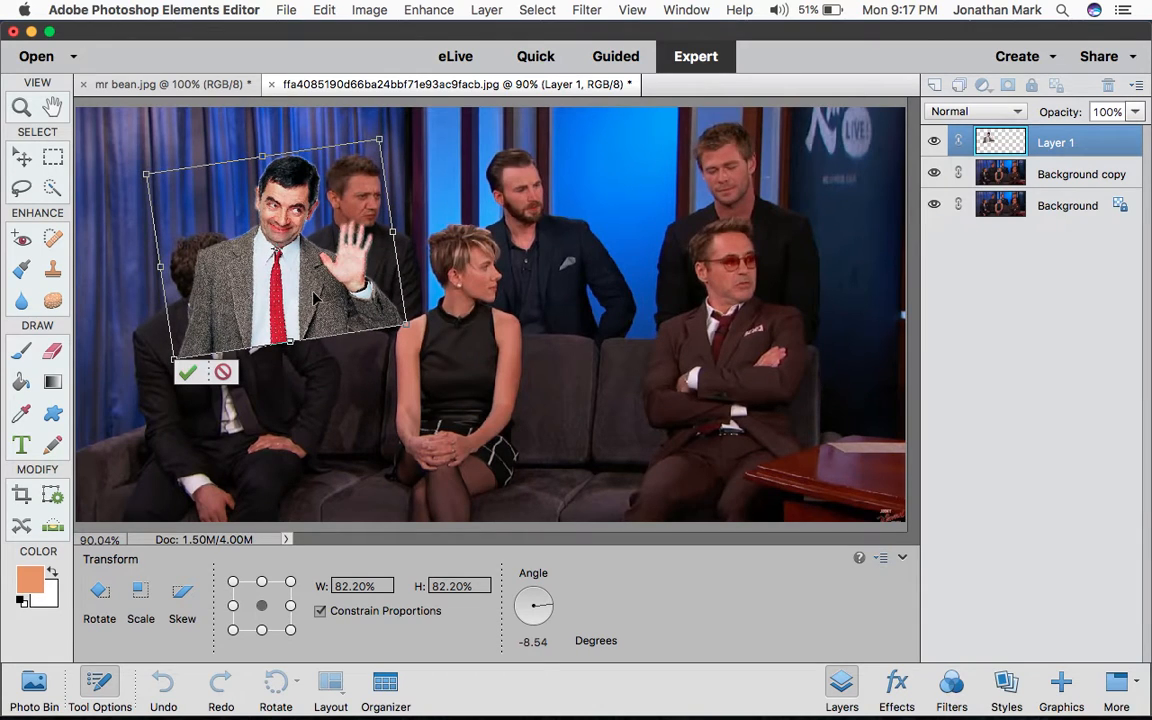
left_click_drag(303, 312, 295, 309)
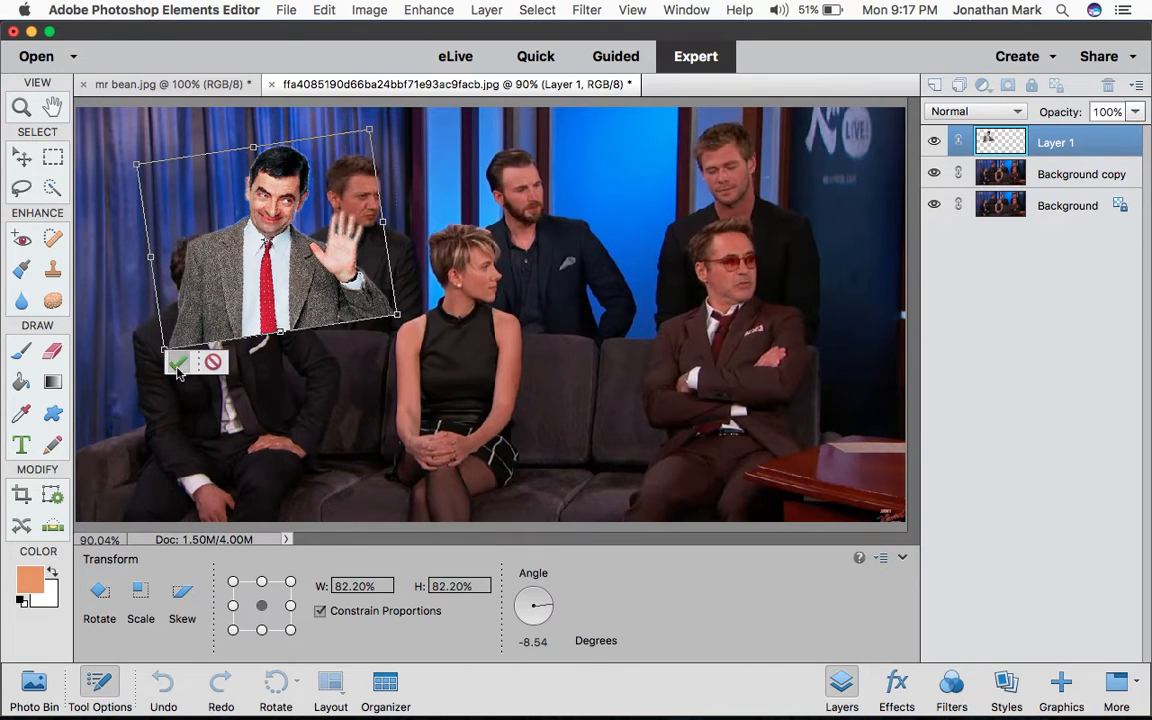
left_click(177, 366)
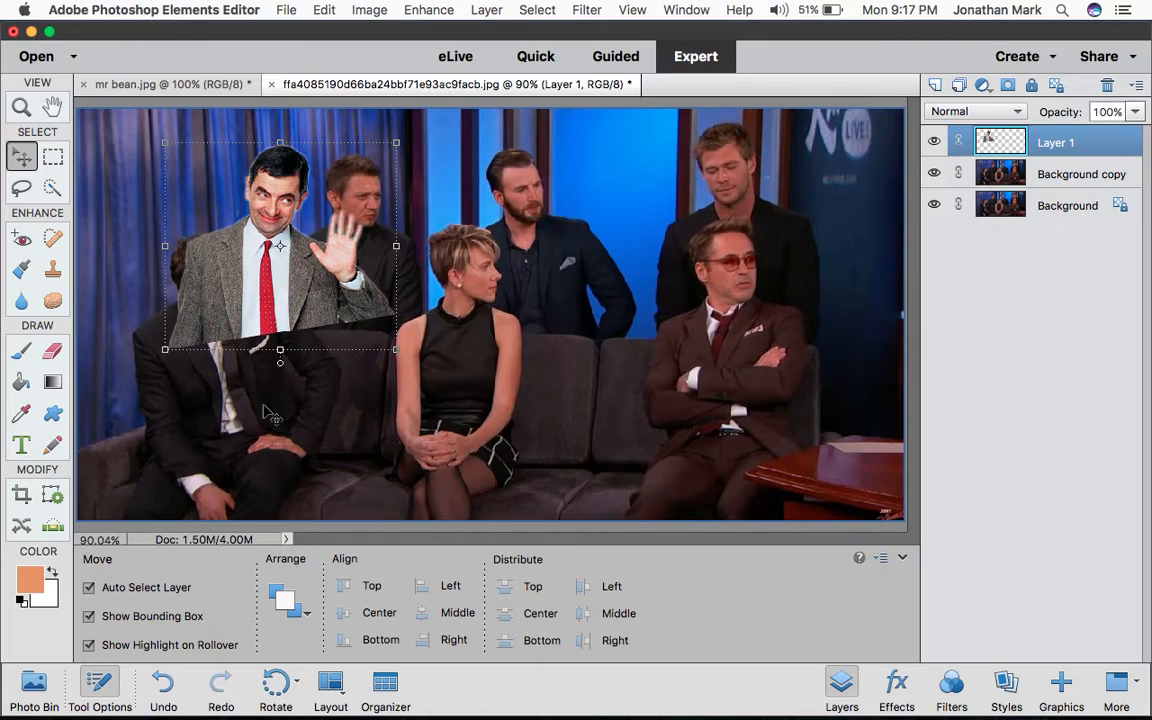
Step: Move Layer 1 beneath Background copy and check the stacking by hiding and showing Background copy
left_click(1063, 172)
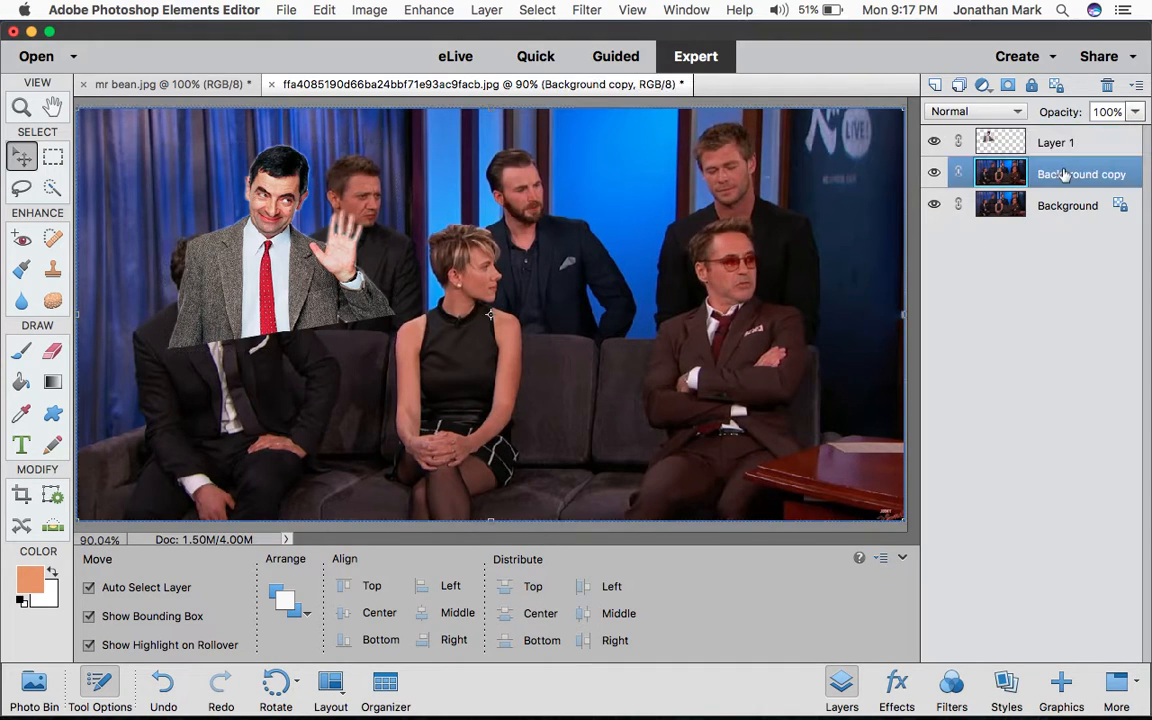
left_click(1064, 146)
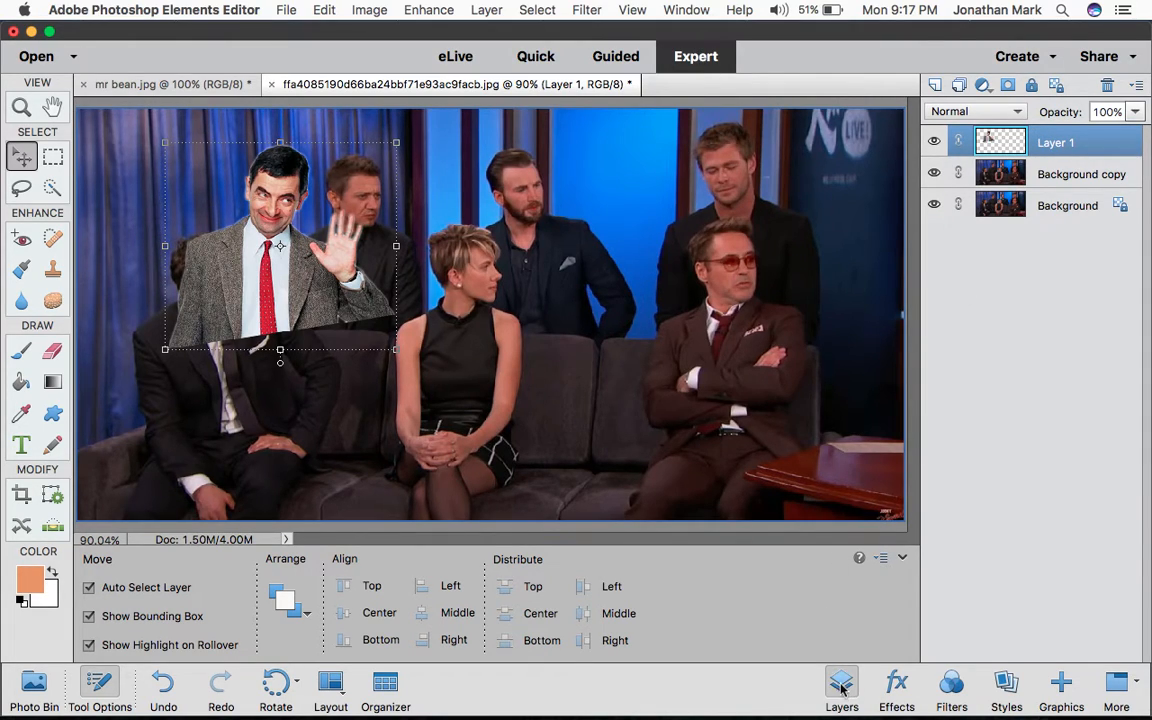
left_click_drag(1054, 141, 1050, 188)
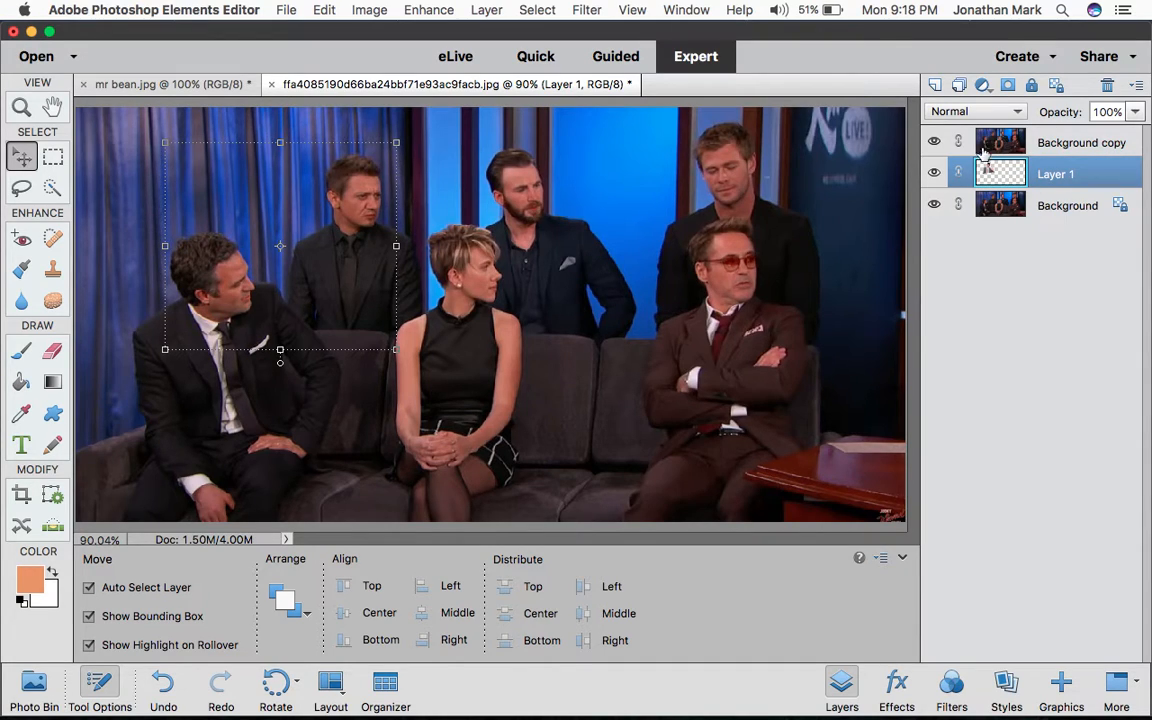
left_click(934, 142)
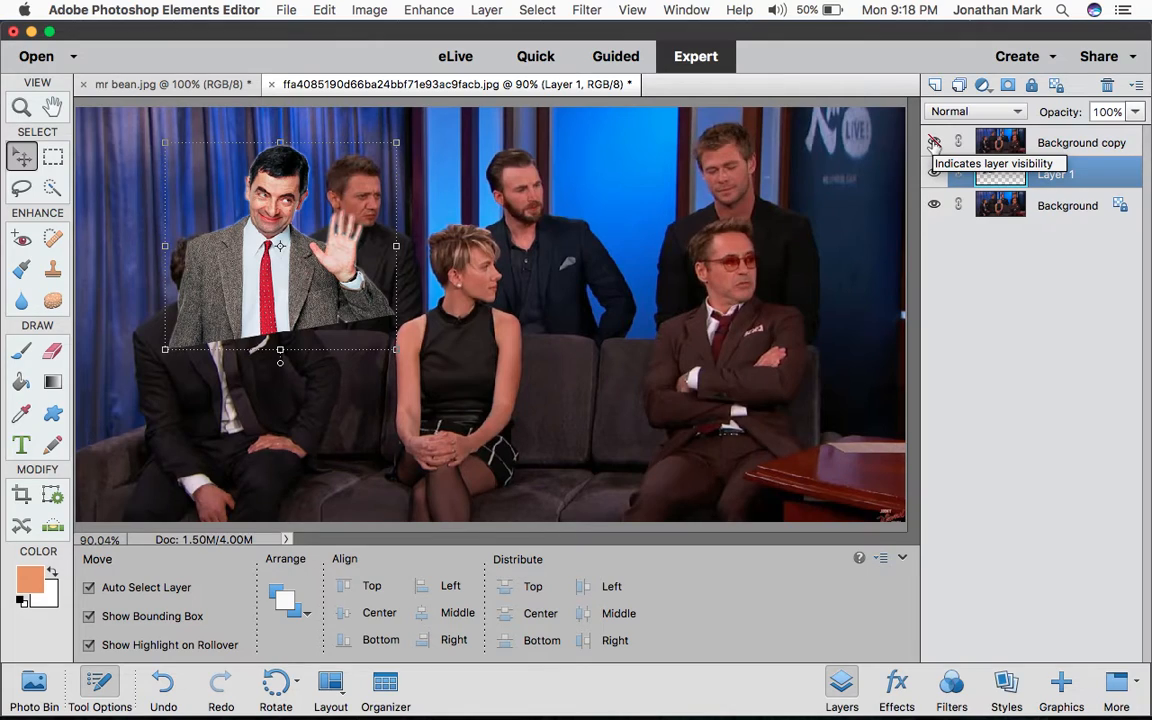
left_click(934, 143)
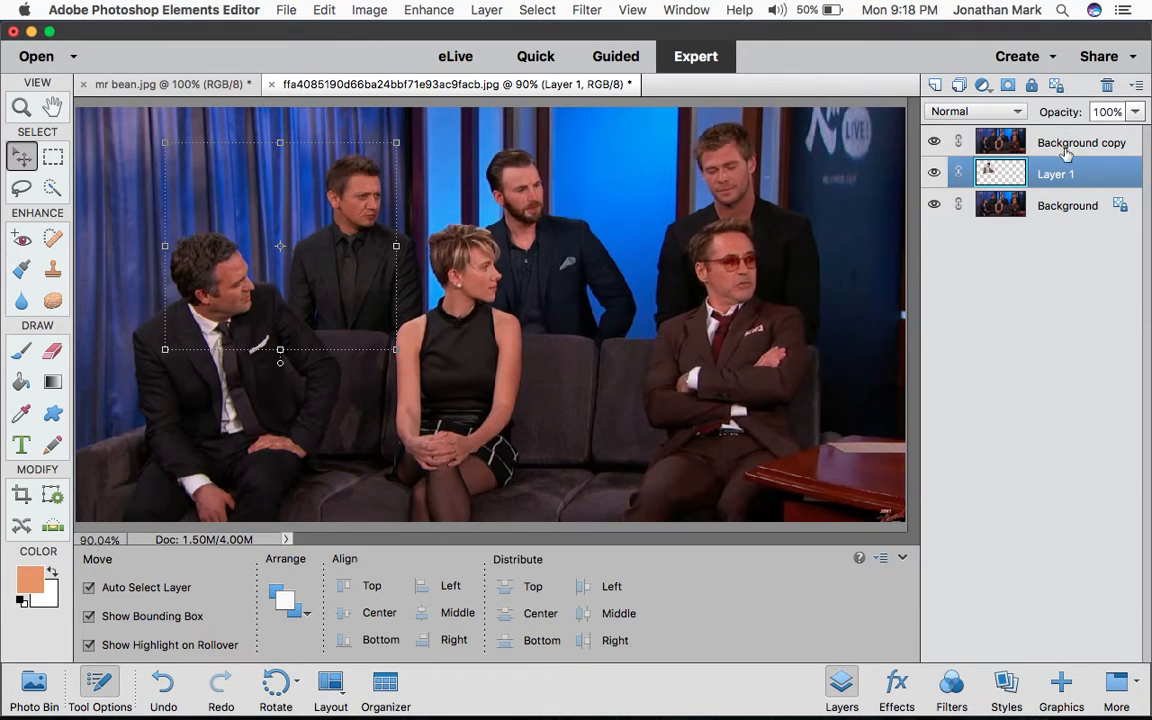
Step: Set up the Eraser for the Background copy layer with a 9 px brush, working around the seated man at the left
left_click(1030, 143)
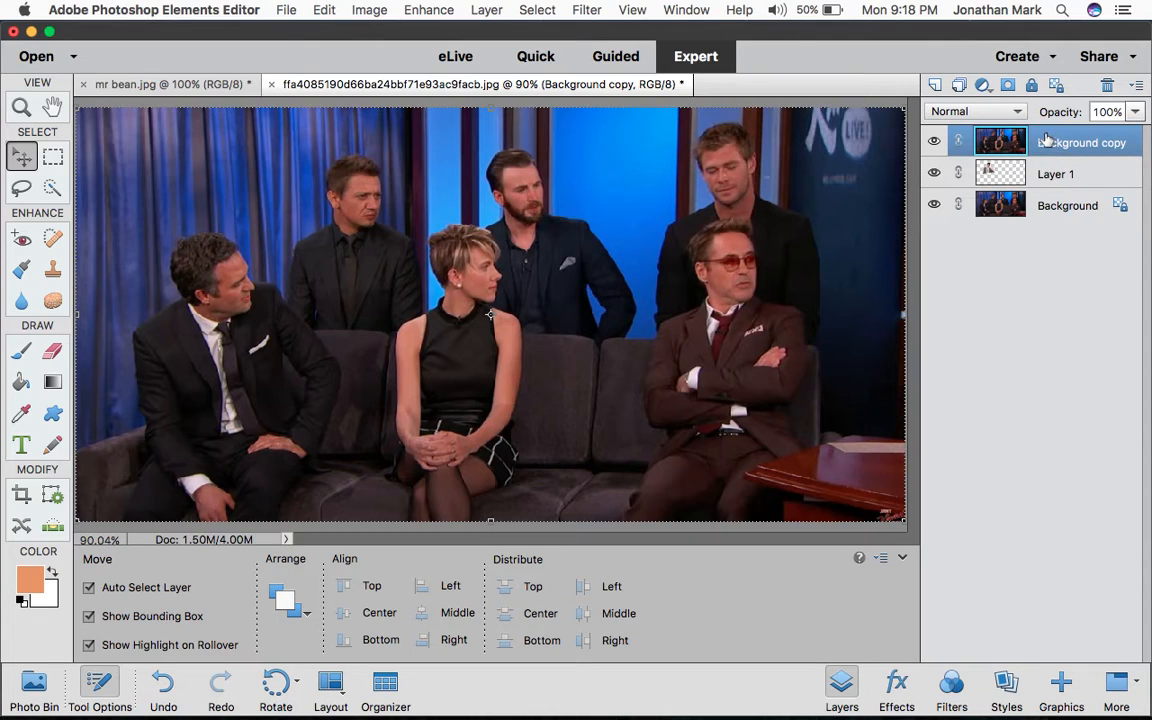
left_click(52, 352)
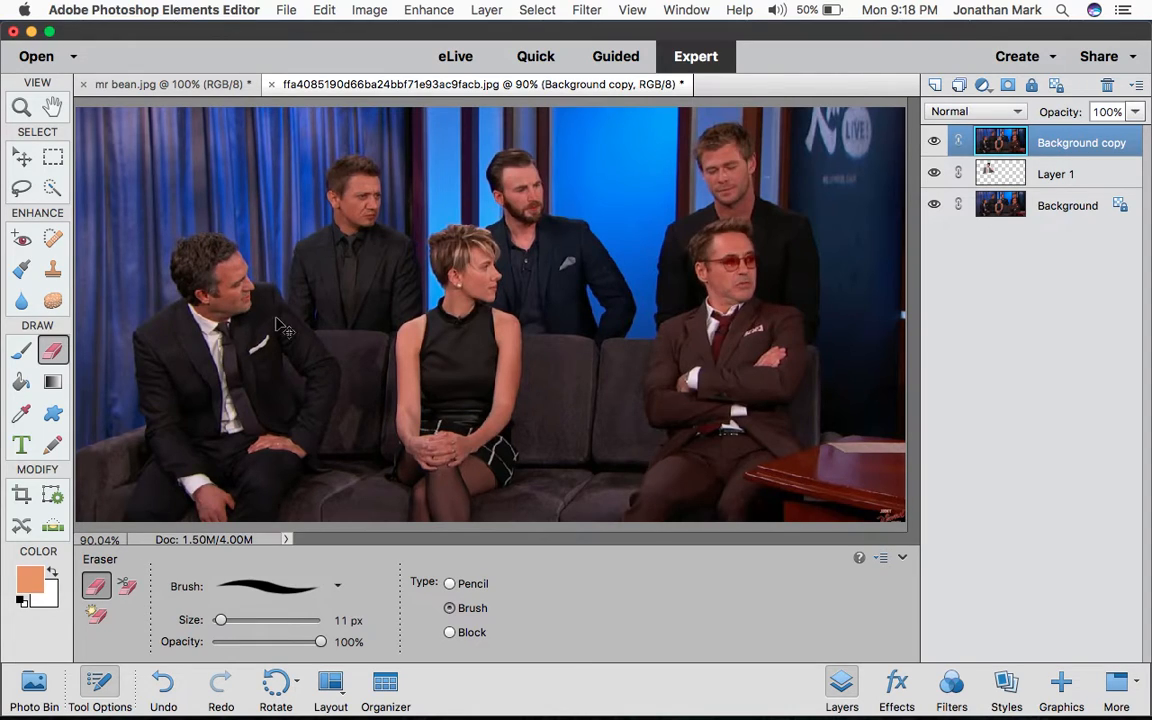
key("super+plus")
key("super+plus")
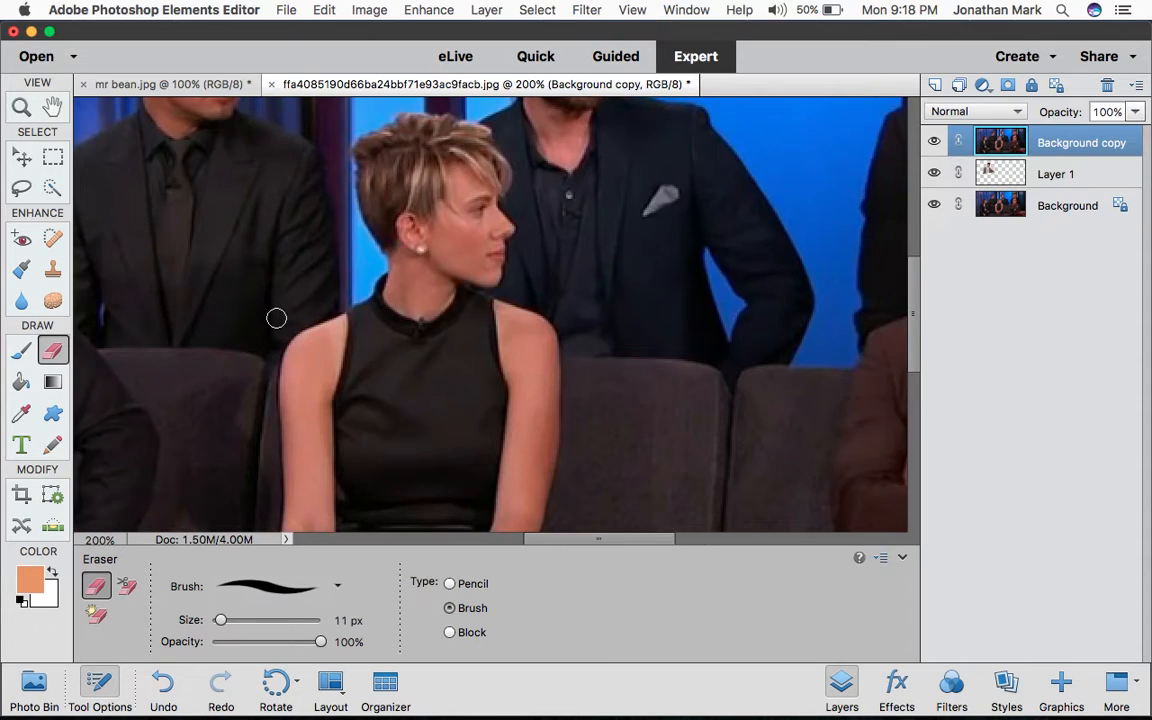
scroll(276, 318, "left", 10)
scroll(276, 318, "right", 15)
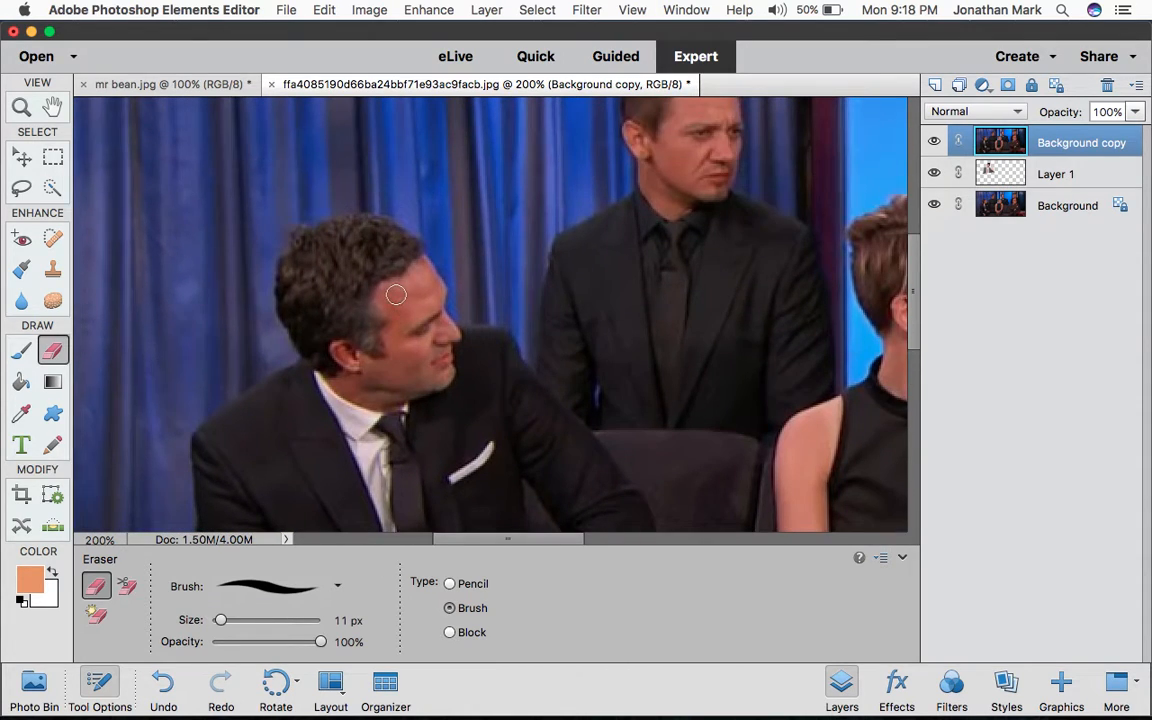
scroll(396, 294, "right", 3)
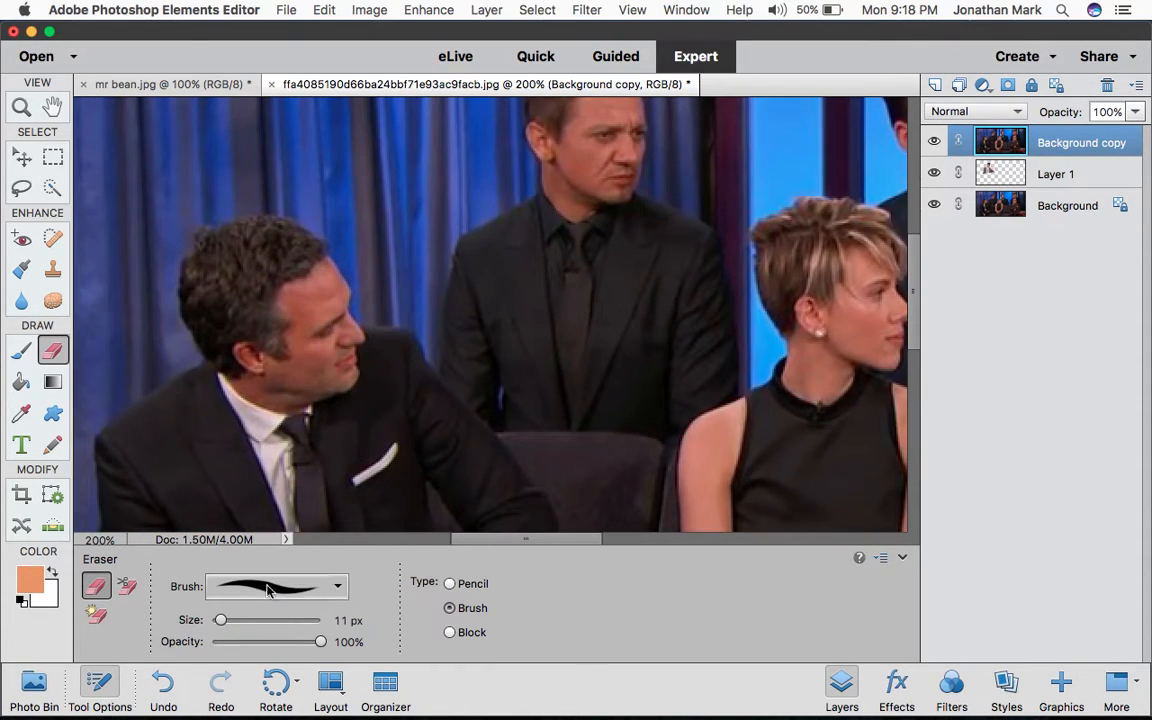
mouse_move(219, 620)
left_mouse_down()
mouse_move(236, 621)
mouse_move(219, 621)
left_mouse_up()
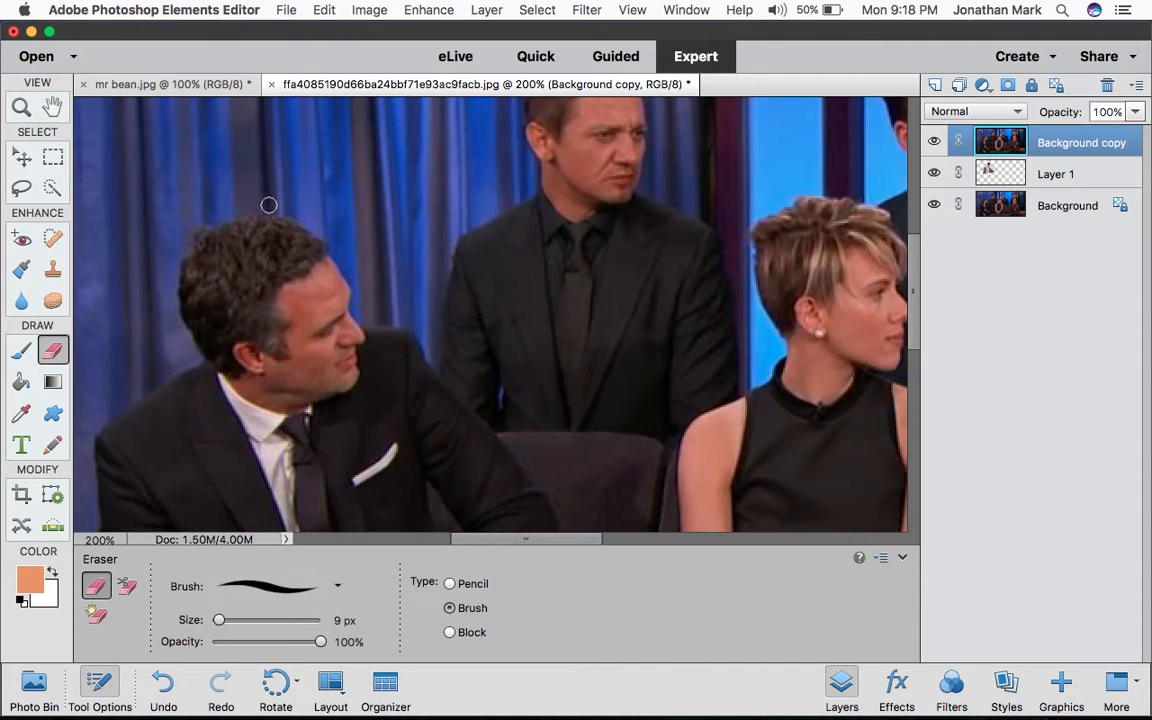
Step: Try erasing Background copy along the seated man's hair, face and shoulder, and undo the strokes
mouse_move(290, 208)
left_mouse_down()
mouse_move(347, 264)
mouse_move(322, 233)
mouse_move(341, 242)
mouse_move(370, 318)
left_mouse_up()
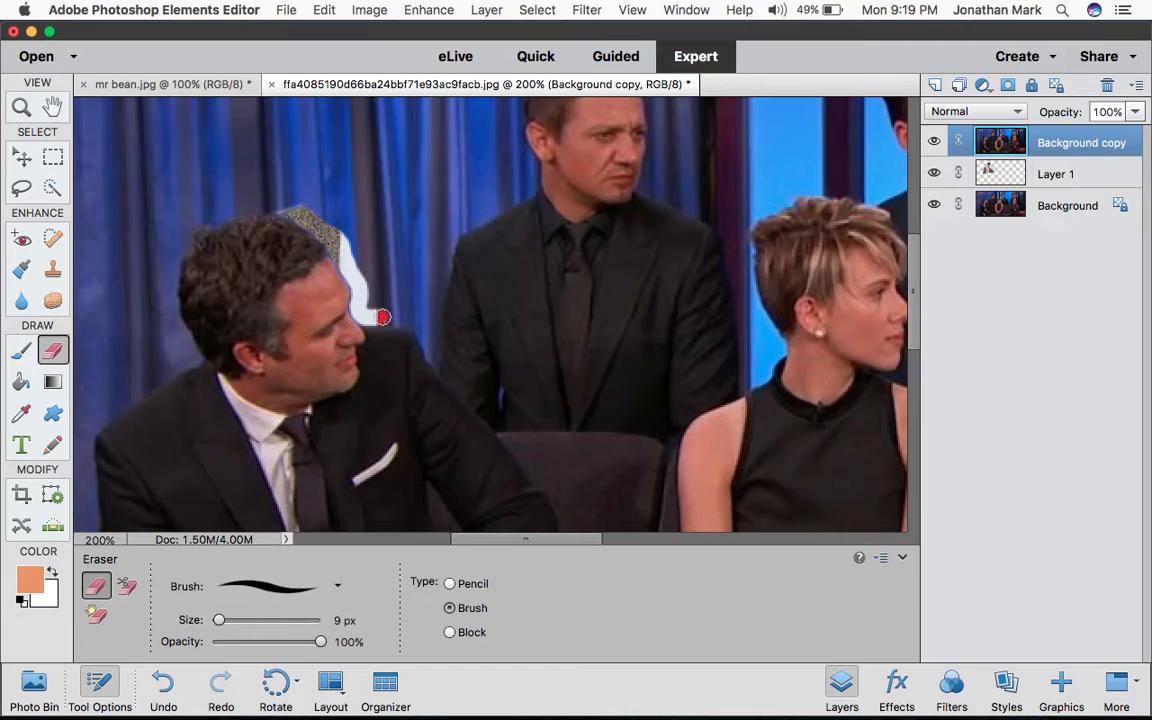
left_click_drag(381, 317, 411, 321)
key("super+z")
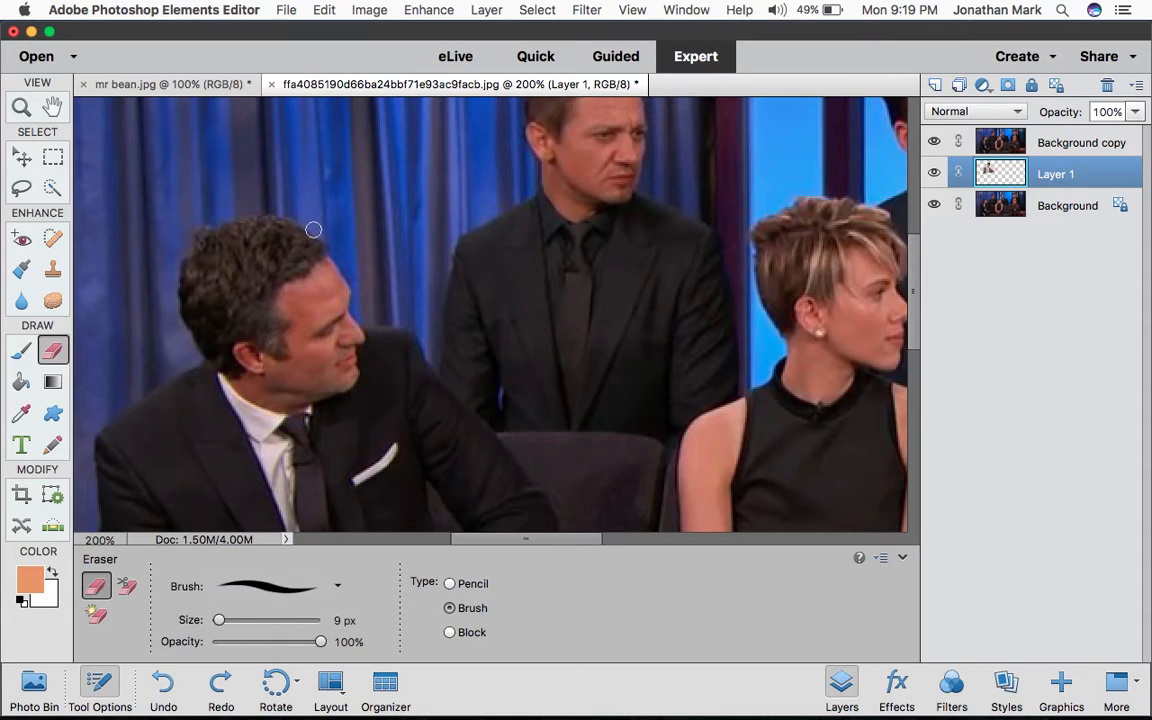
left_click_drag(324, 234, 295, 212)
key("super+z")
left_click(1043, 146)
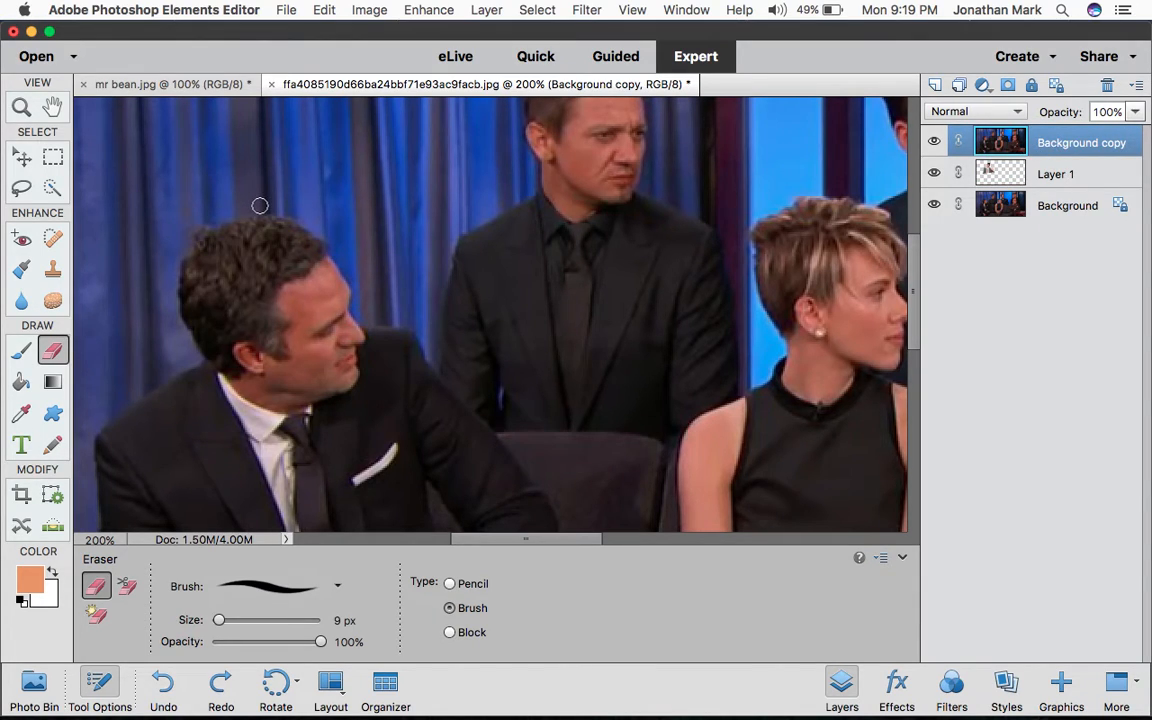
mouse_move(264, 206)
left_mouse_down()
mouse_move(297, 212)
mouse_move(338, 245)
left_mouse_up()
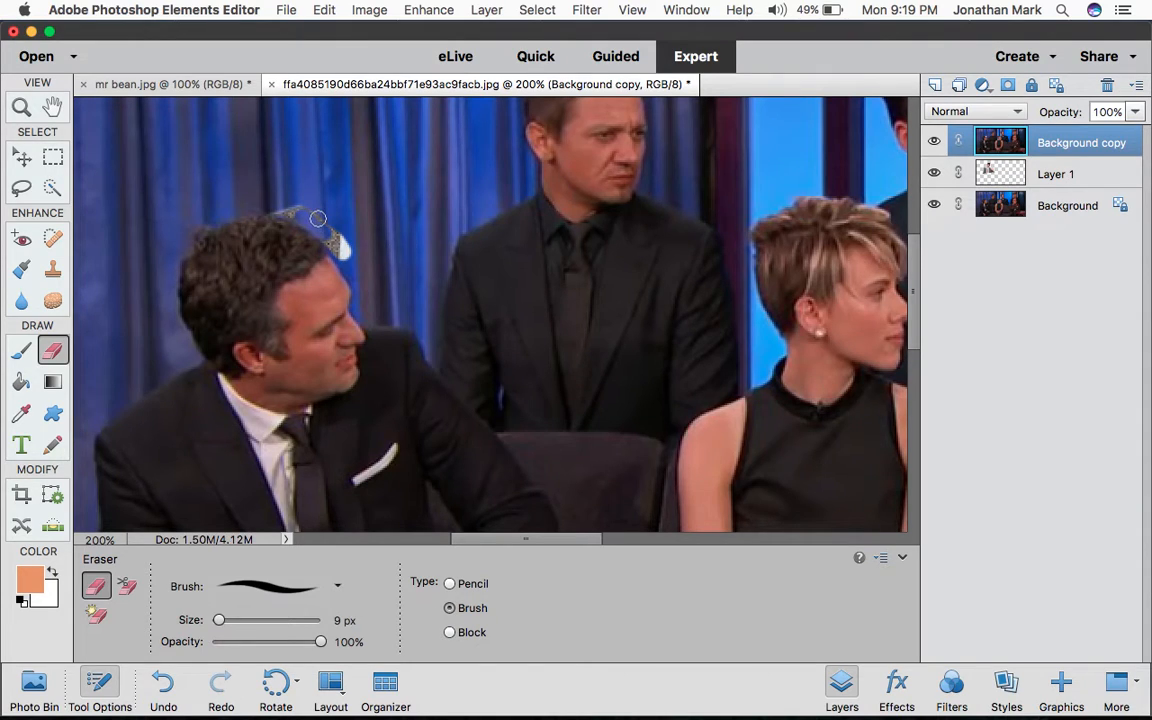
key("super+z")
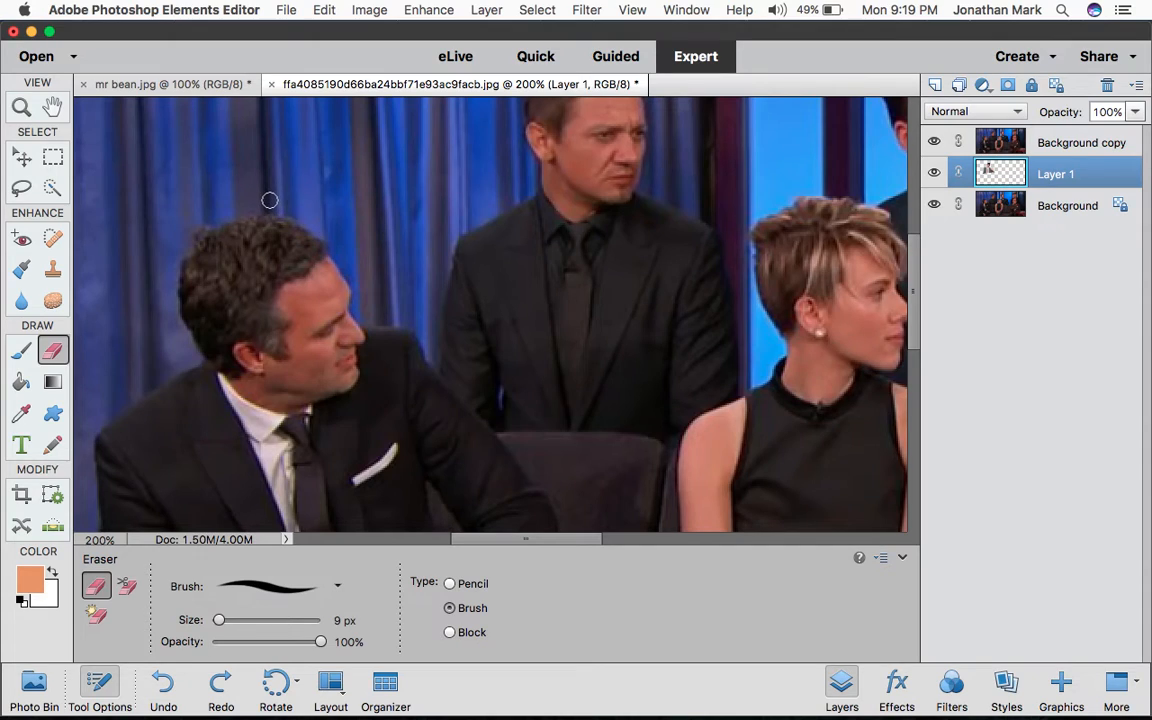
Step: Compare the image with the Background copy layer hidden and shown to locate the pasted man beneath it
left_click(934, 143)
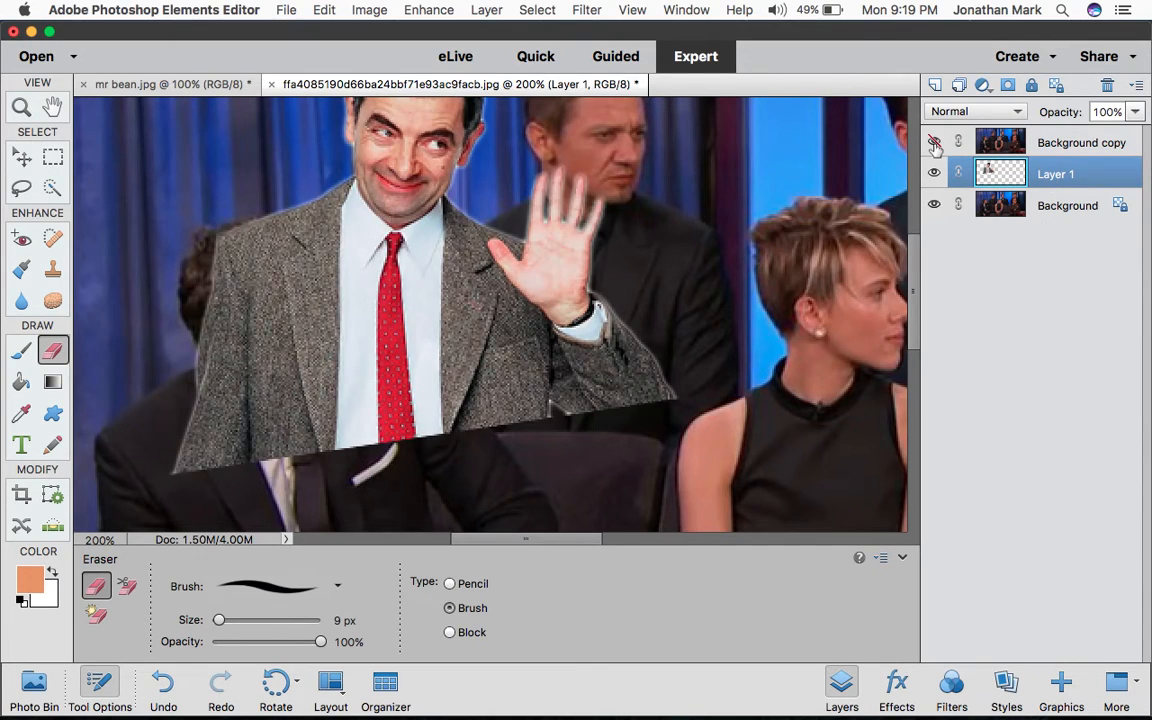
left_click(934, 143)
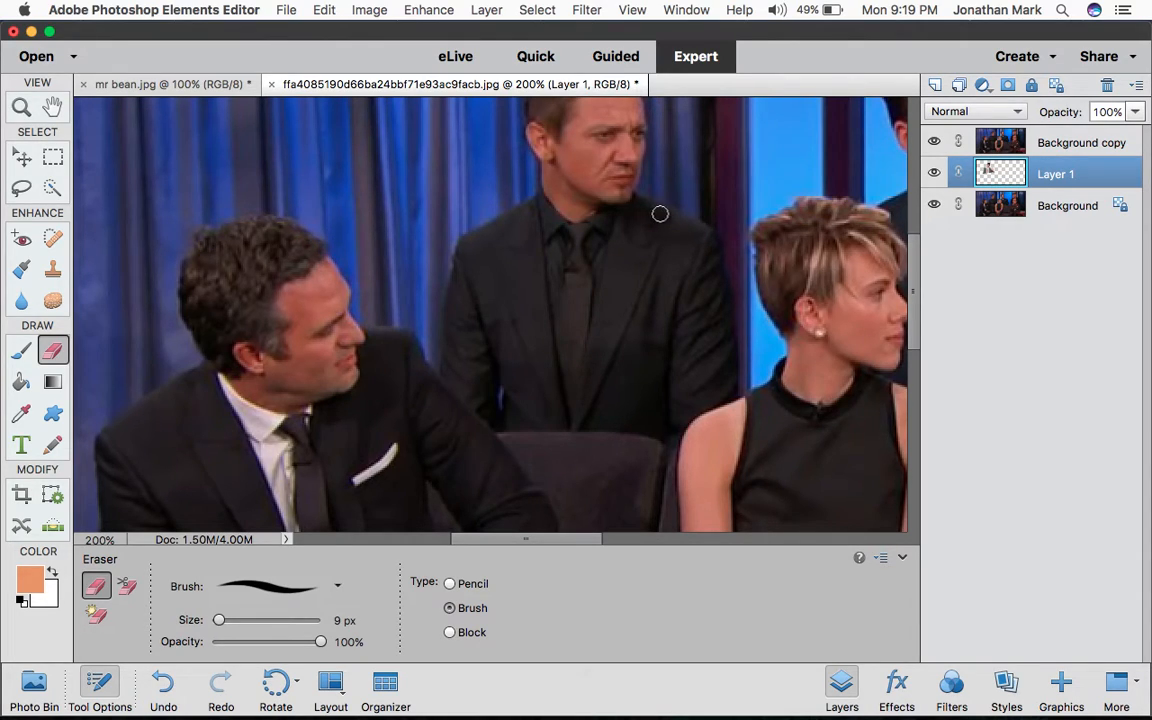
key("super+z")
left_click(1042, 146)
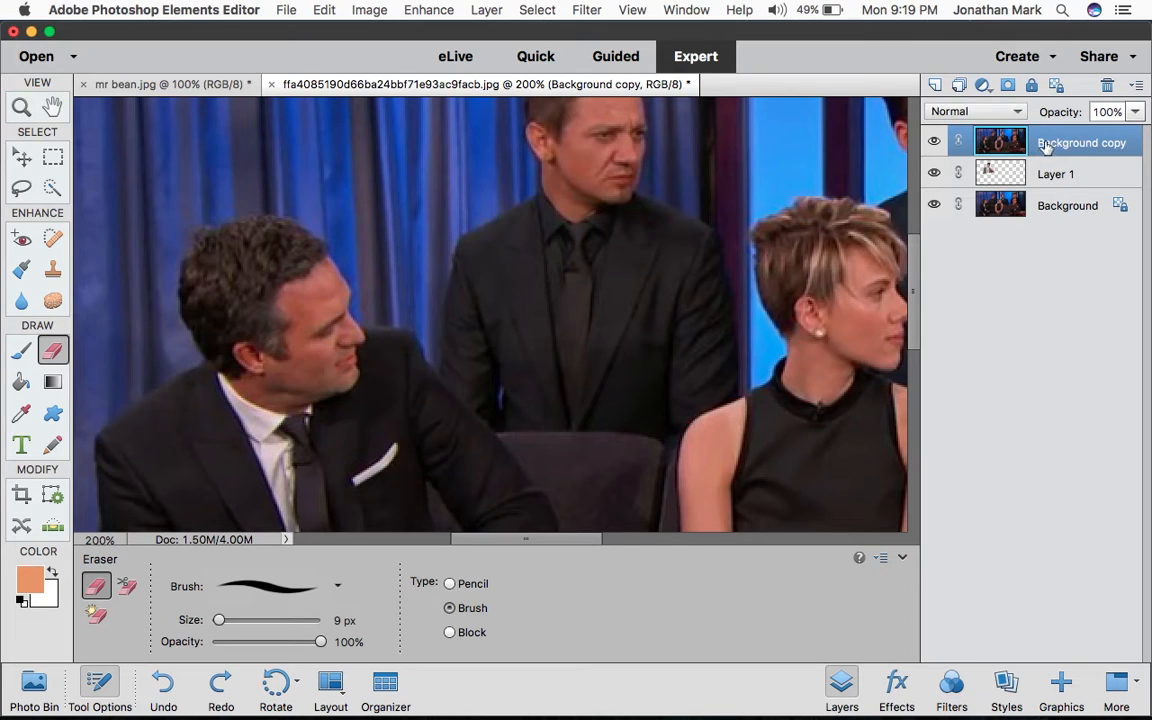
left_click(1054, 176)
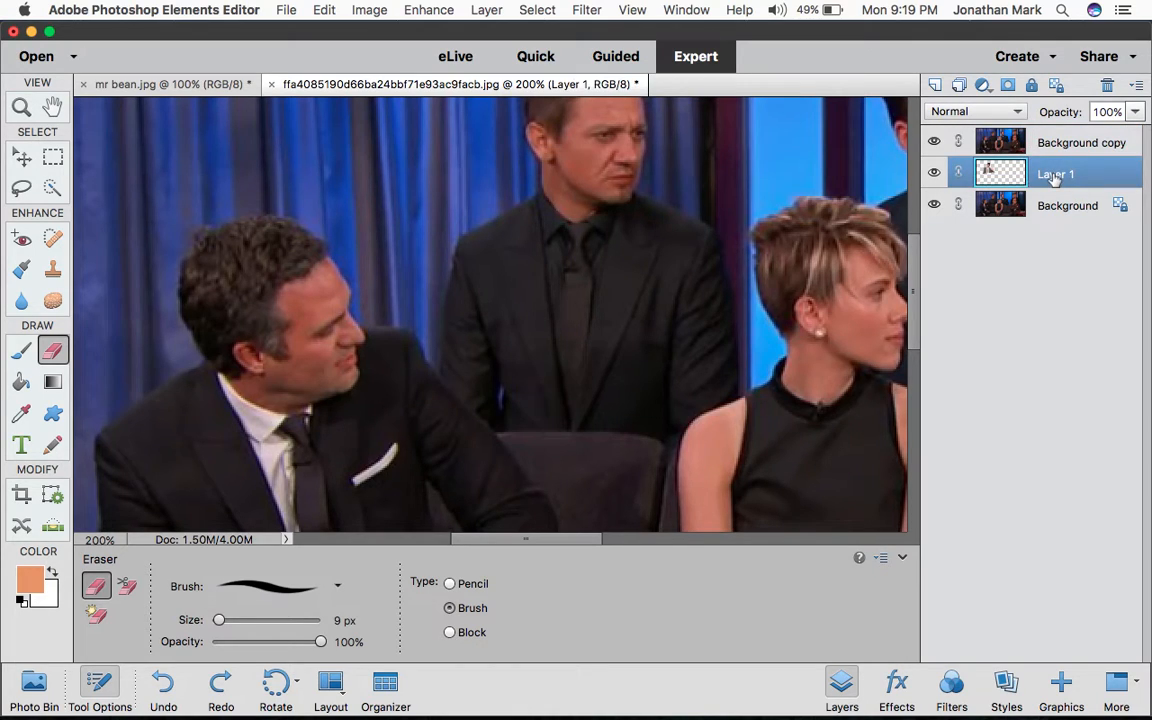
left_click(934, 142)
left_click(934, 142)
Step: Erase Background copy with the 9 px brush along the seated man's hair, face and shoulder, and over the waving hand and jacket
left_click(1055, 145)
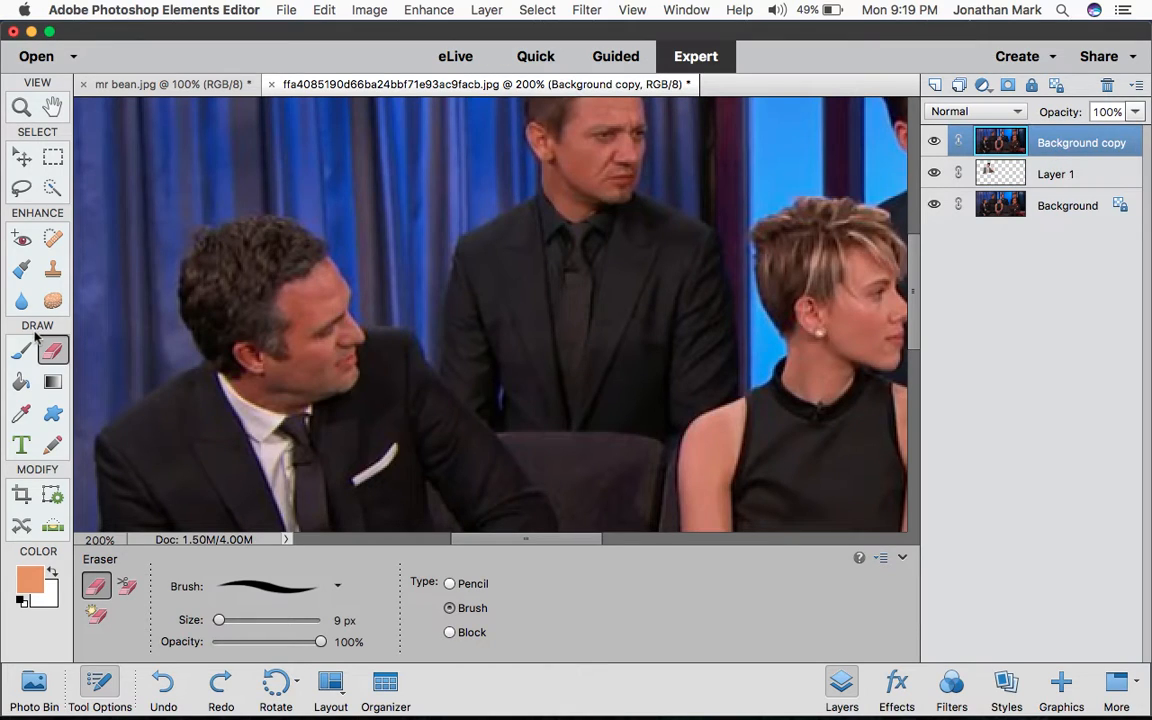
mouse_move(263, 204)
left_mouse_down()
mouse_move(334, 237)
mouse_move(359, 312)
mouse_move(408, 317)
mouse_move(388, 318)
mouse_move(417, 323)
mouse_move(443, 365)
left_mouse_up()
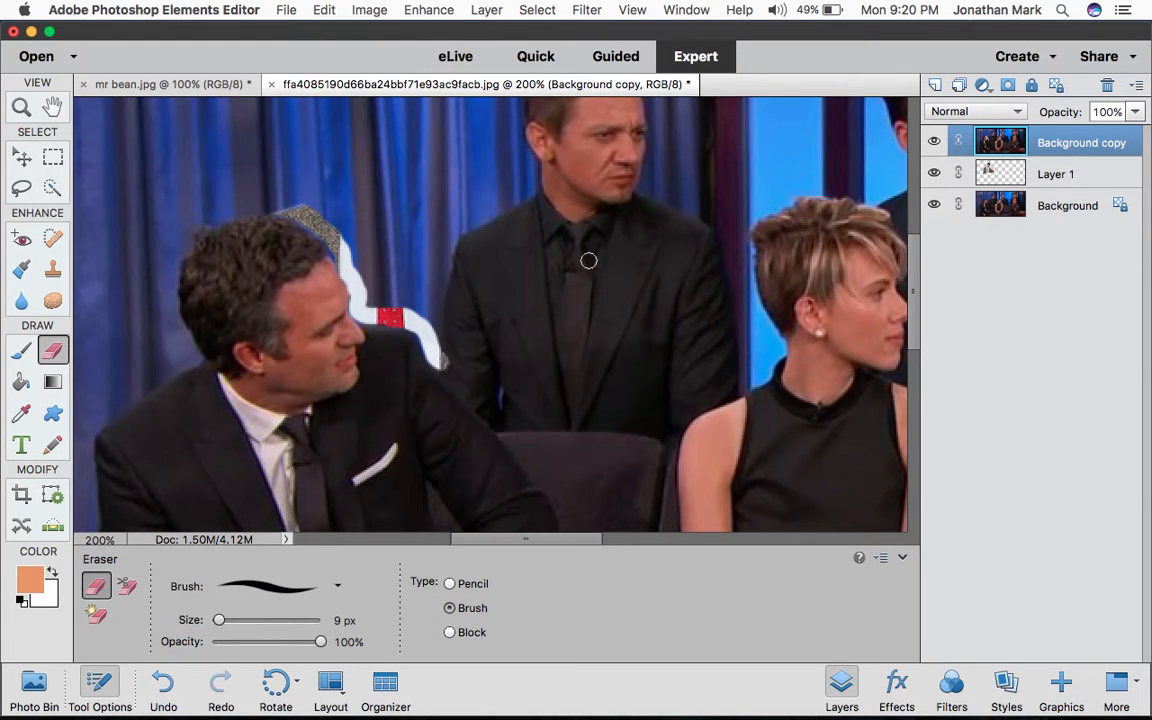
mouse_move(476, 276)
left_mouse_down()
mouse_move(470, 260)
mouse_move(492, 222)
mouse_move(480, 250)
mouse_move(547, 288)
mouse_move(540, 205)
mouse_move(532, 270)
mouse_move(558, 185)
mouse_move(505, 303)
mouse_move(462, 258)
left_mouse_up()
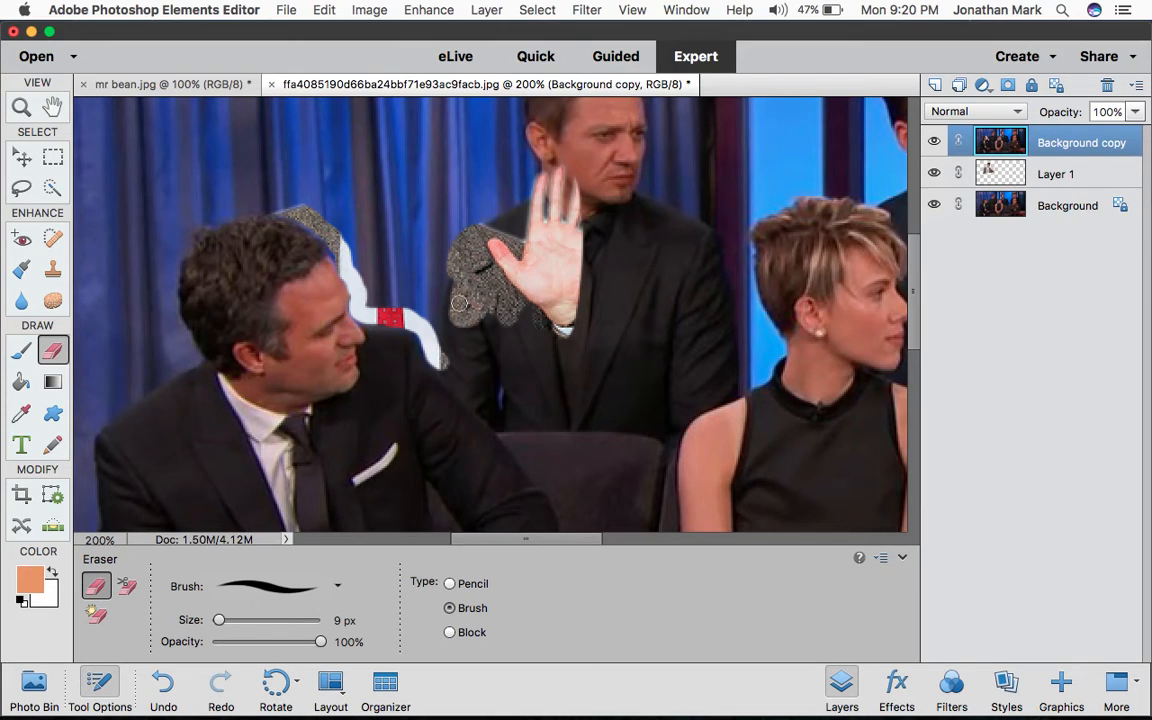
mouse_move(459, 303)
left_mouse_down()
mouse_move(452, 296)
mouse_move(446, 312)
mouse_move(441, 365)
mouse_move(499, 419)
mouse_move(487, 408)
mouse_move(545, 414)
mouse_move(482, 352)
mouse_move(445, 345)
mouse_move(468, 345)
mouse_move(420, 312)
mouse_move(440, 345)
mouse_move(452, 300)
mouse_move(533, 311)
mouse_move(503, 355)
left_mouse_up()
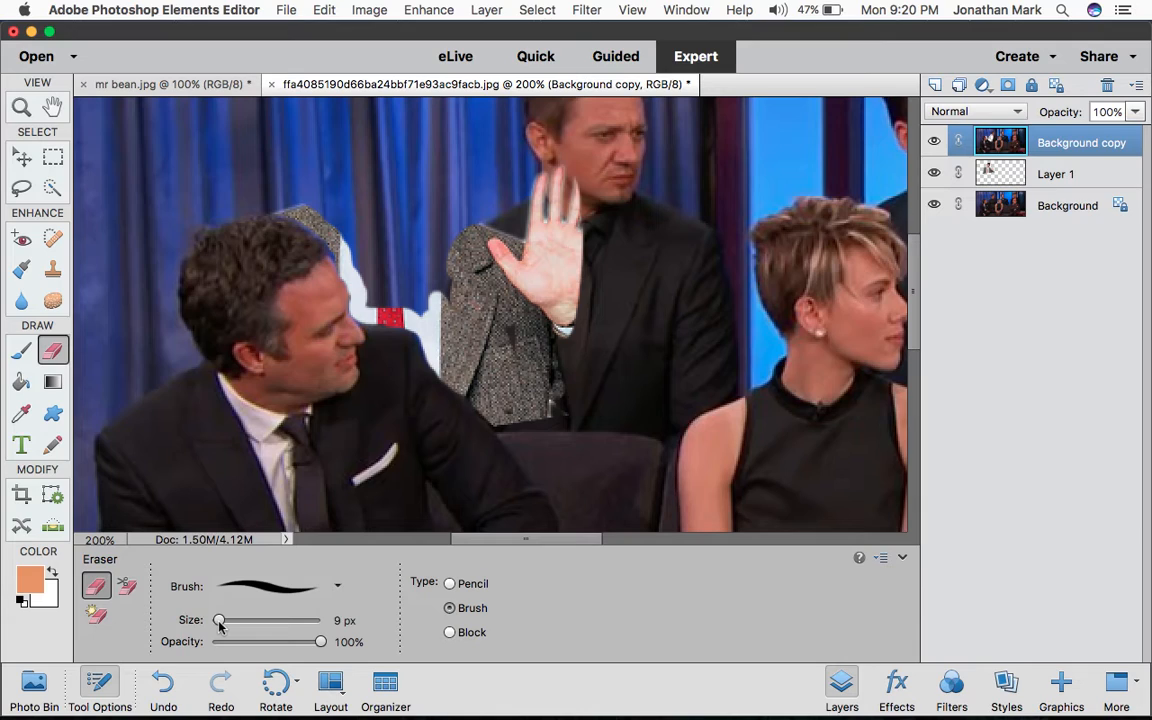
Step: Enlarge the eraser to 32 px and erase the rest of Background copy over the pasted man's chest, sleeve, face and hair
left_click_drag(219, 621, 239, 620)
mouse_move(412, 225)
left_mouse_down()
mouse_move(442, 193)
mouse_move(432, 180)
mouse_move(389, 258)
mouse_move(338, 232)
mouse_move(375, 258)
mouse_move(398, 248)
left_mouse_up()
mouse_move(518, 166)
left_mouse_down()
mouse_move(572, 202)
mouse_move(574, 307)
mouse_move(590, 166)
mouse_move(606, 300)
mouse_move(584, 353)
mouse_move(614, 356)
mouse_move(619, 318)
mouse_move(649, 358)
mouse_move(628, 380)
mouse_move(670, 382)
mouse_move(657, 387)
mouse_move(667, 396)
mouse_move(561, 390)
left_mouse_up()
mouse_move(458, 140)
left_mouse_down()
mouse_move(421, 162)
mouse_move(386, 138)
mouse_move(430, 148)
left_mouse_up()
key("super+minus")
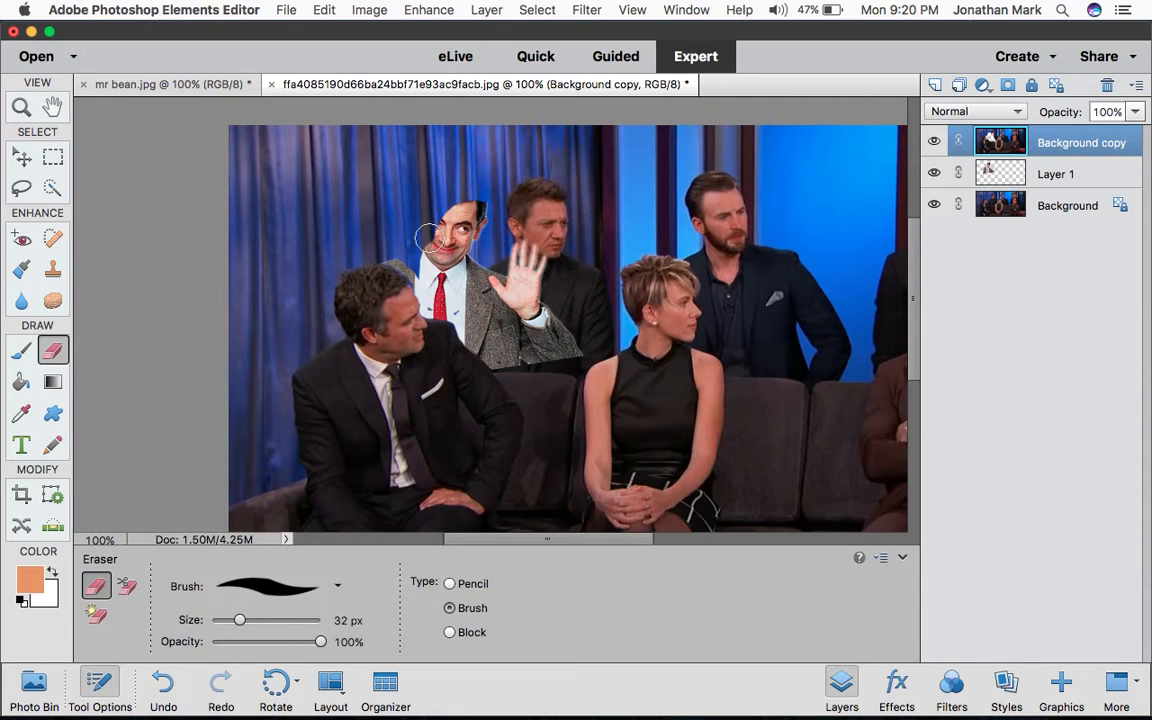
right_click(475, 205)
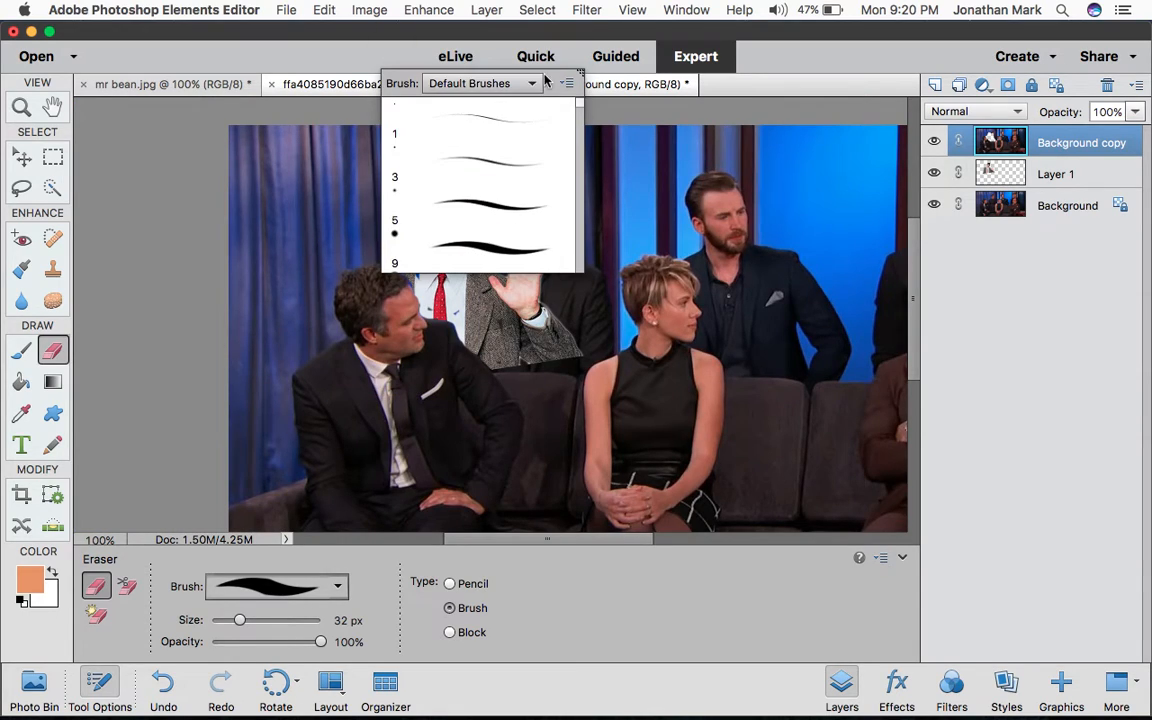
left_click(282, 226)
mouse_move(444, 214)
left_mouse_down()
mouse_move(486, 208)
mouse_move(458, 196)
mouse_move(470, 208)
mouse_move(478, 177)
mouse_move(414, 205)
mouse_move(404, 241)
mouse_move(425, 266)
mouse_move(409, 250)
mouse_move(436, 222)
left_mouse_up()
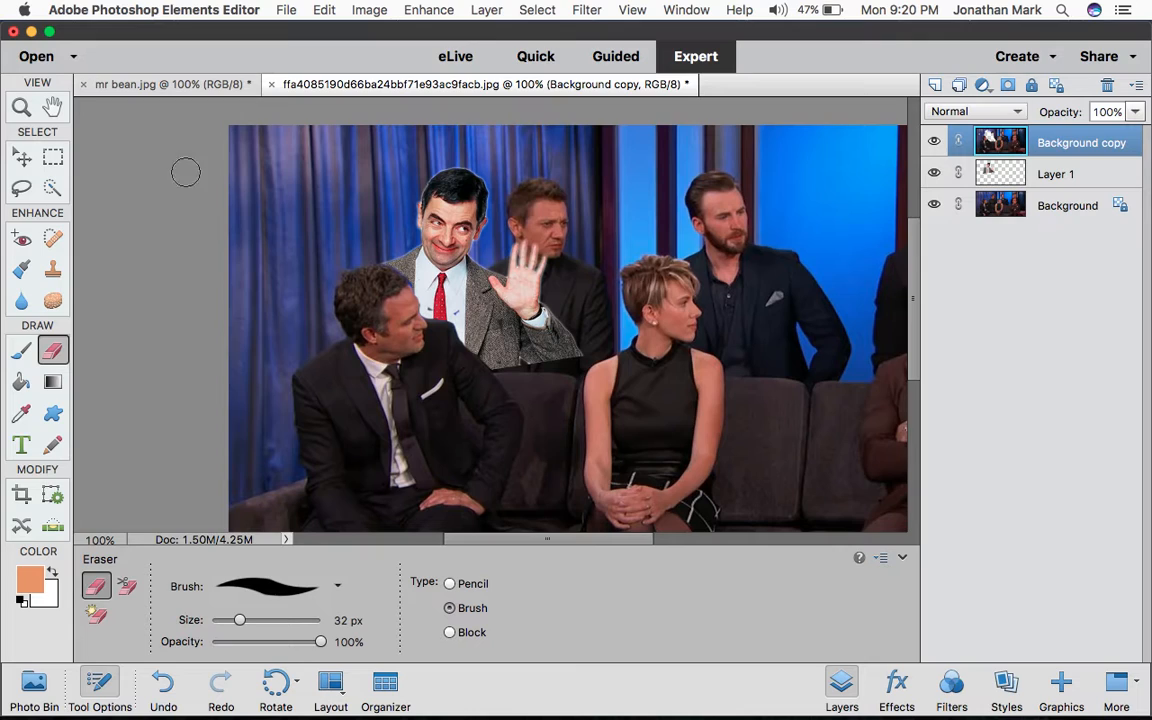
Step: Scale Layer 1 with the pasted man to about 92.31% and reposition it lower behind the seated man
left_click(22, 157)
left_click(1017, 171)
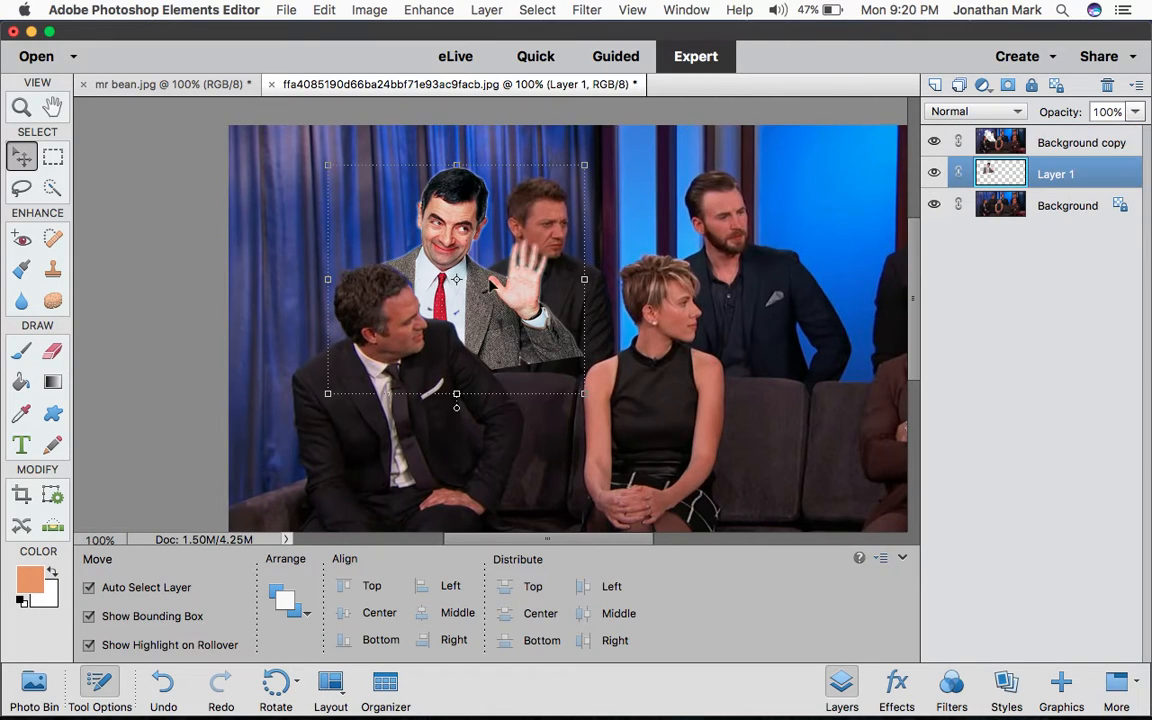
left_click_drag(584, 166, 565, 184)
left_click_drag(457, 271, 456, 288)
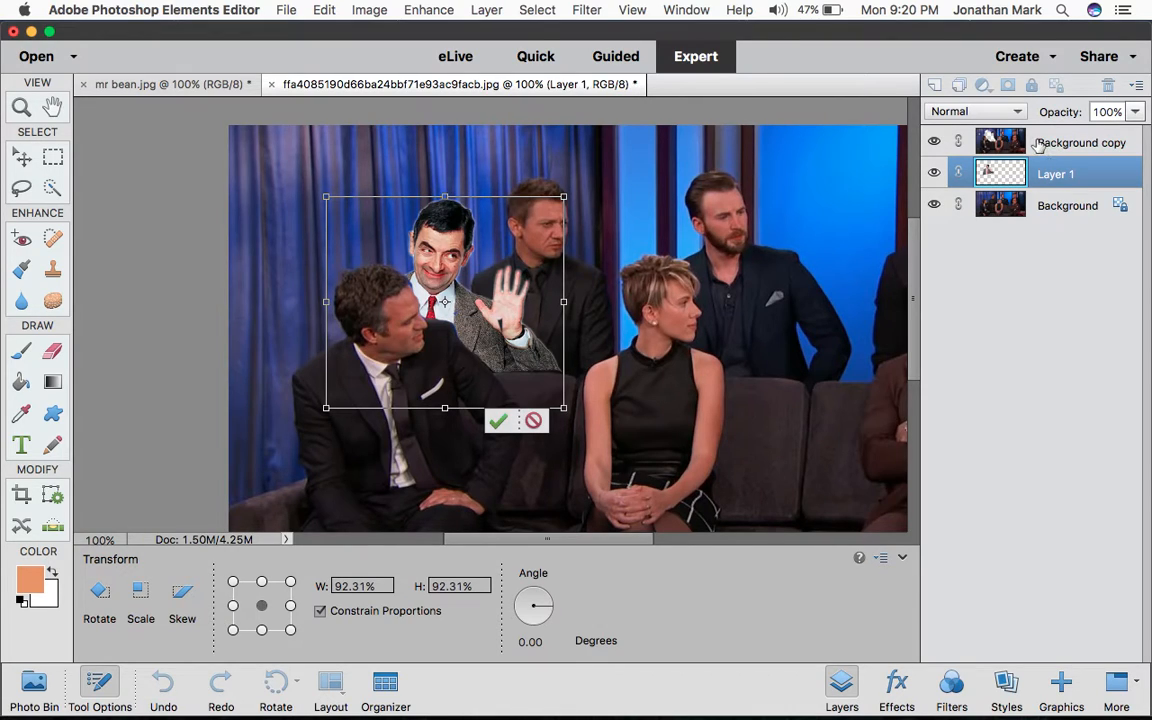
left_click(491, 426)
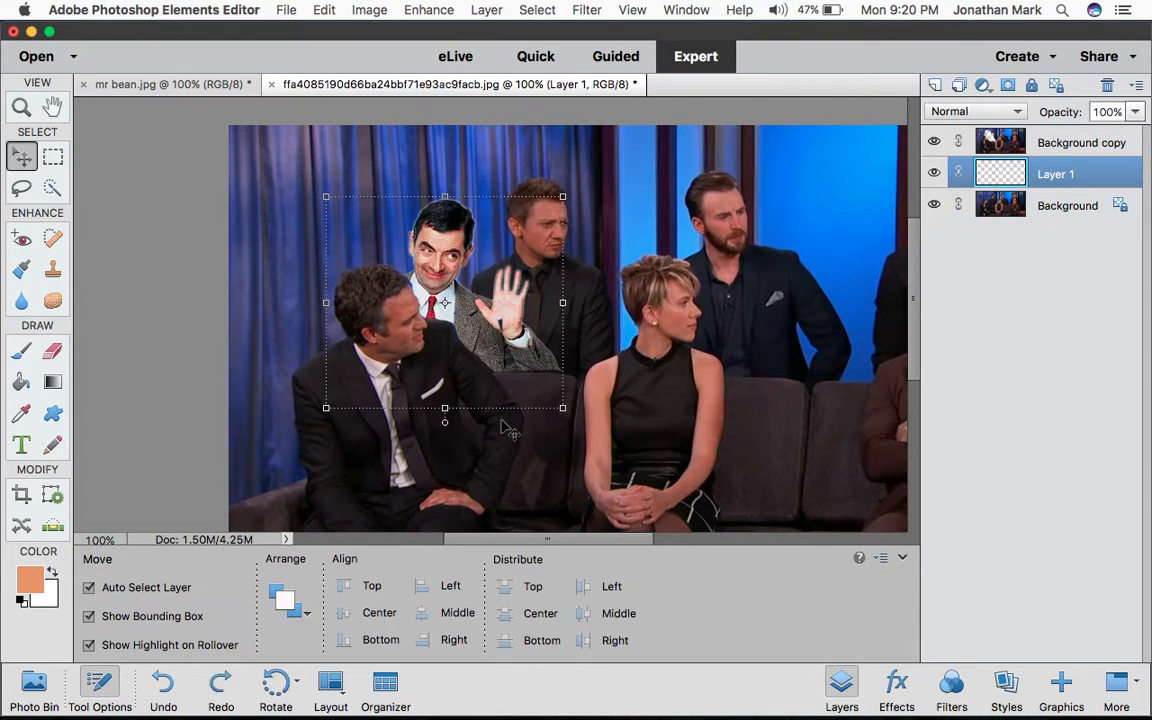
Step: Examine how the pasted man fits in with the other people across the group photo
left_click(1070, 145)
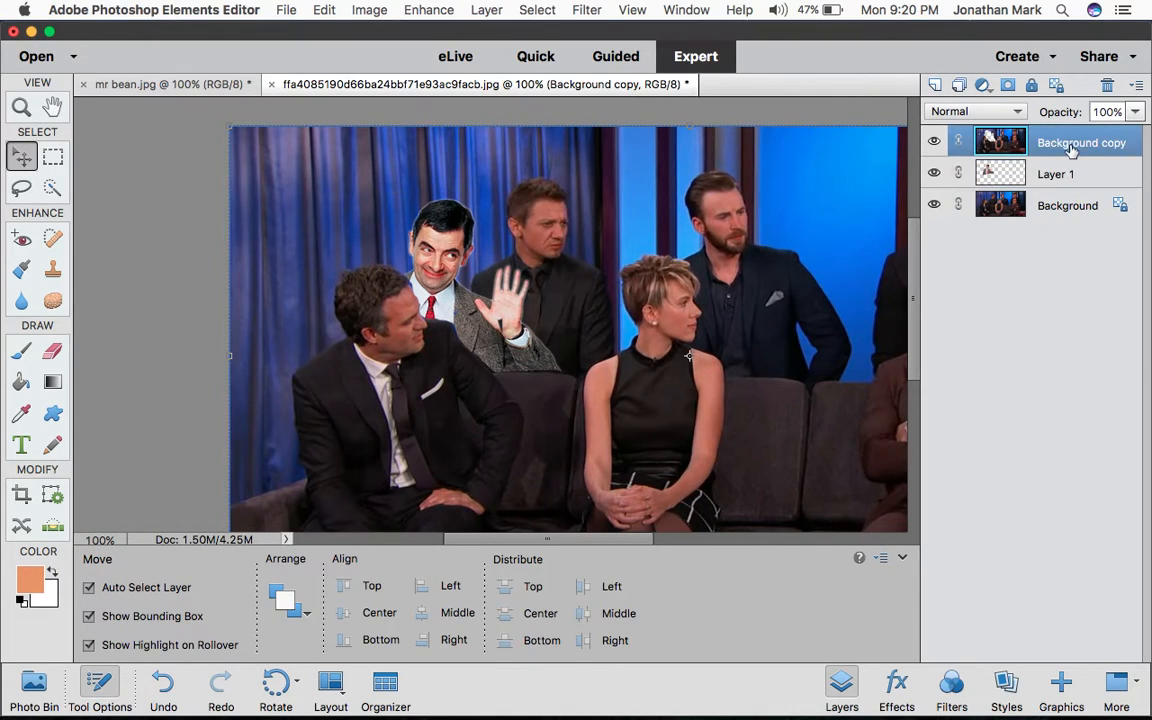
left_click(54, 354)
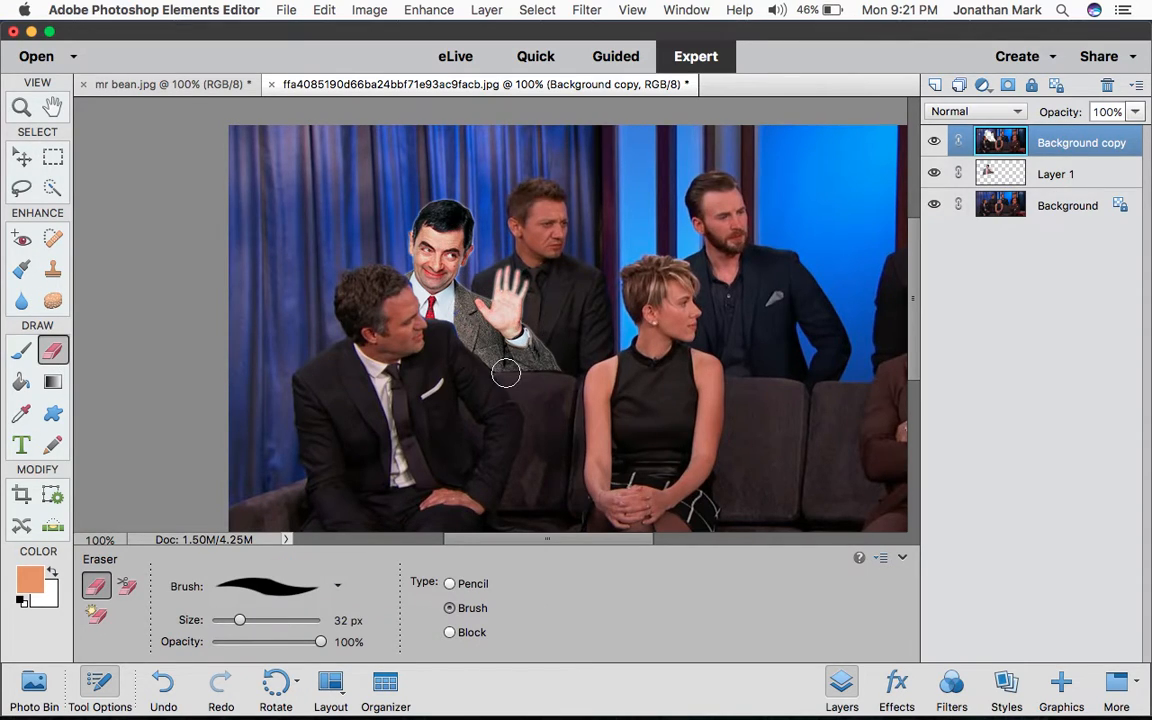
scroll(509, 373, "right", 5)
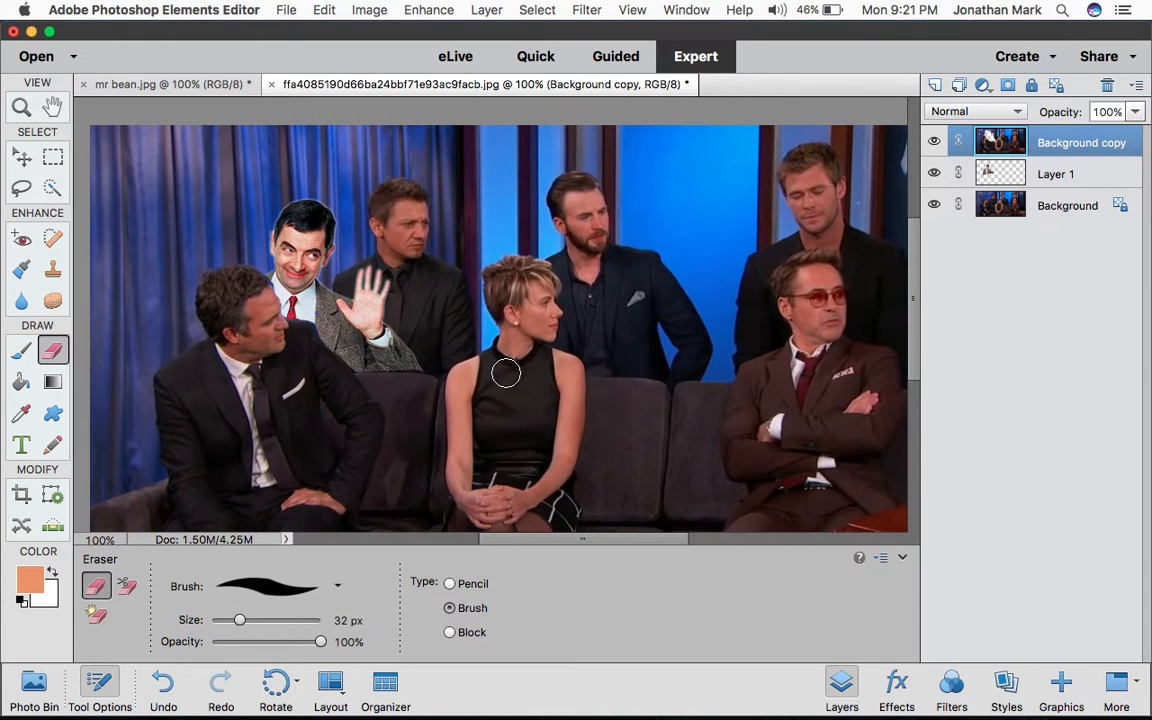
scroll(506, 373, "right", 3)
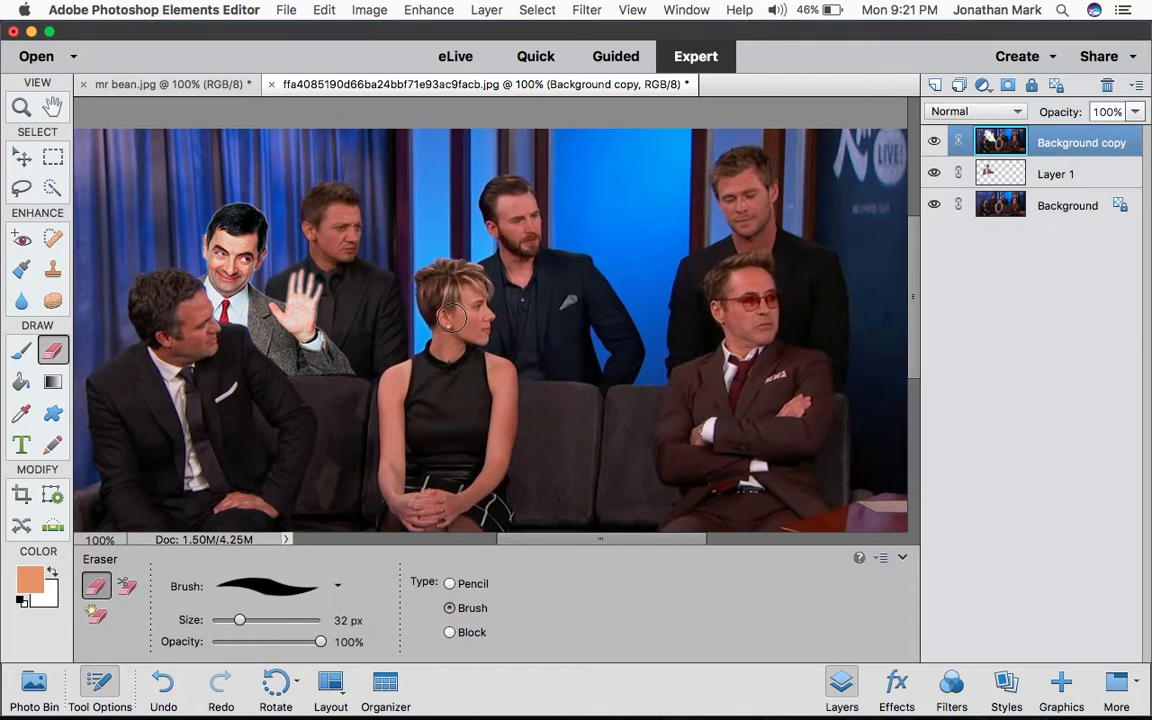
scroll(451, 318, "left", 1)
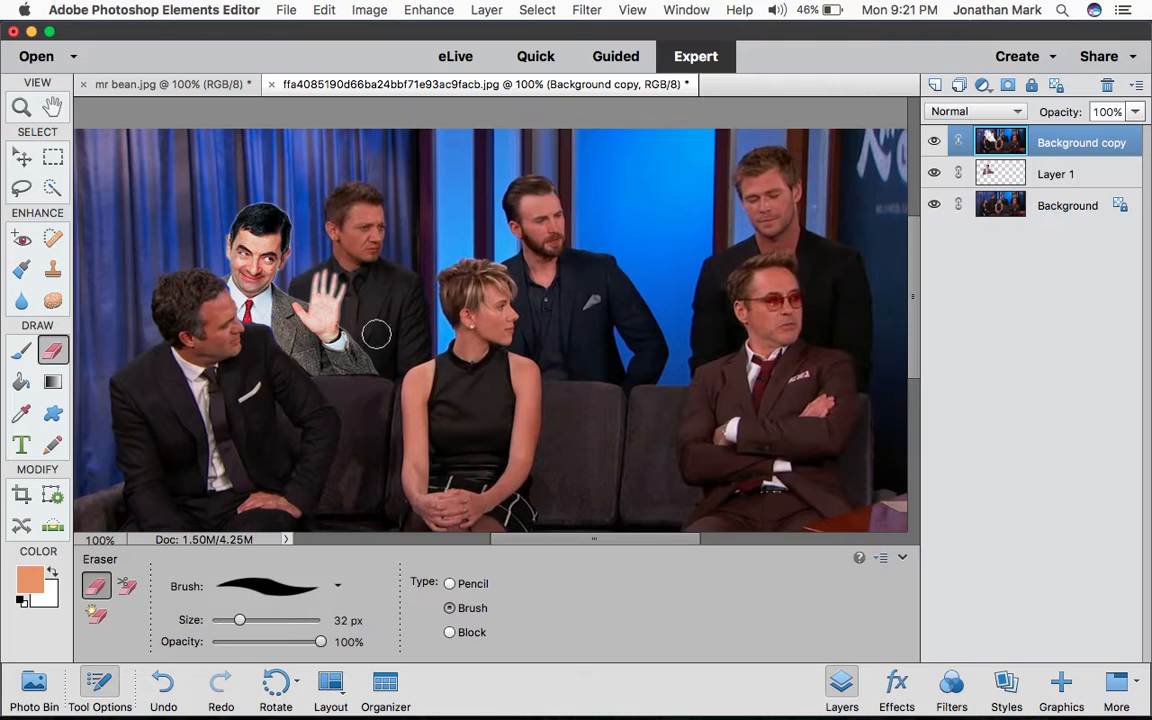
scroll(342, 303, "down", 1)
scroll(342, 303, "left", 1)
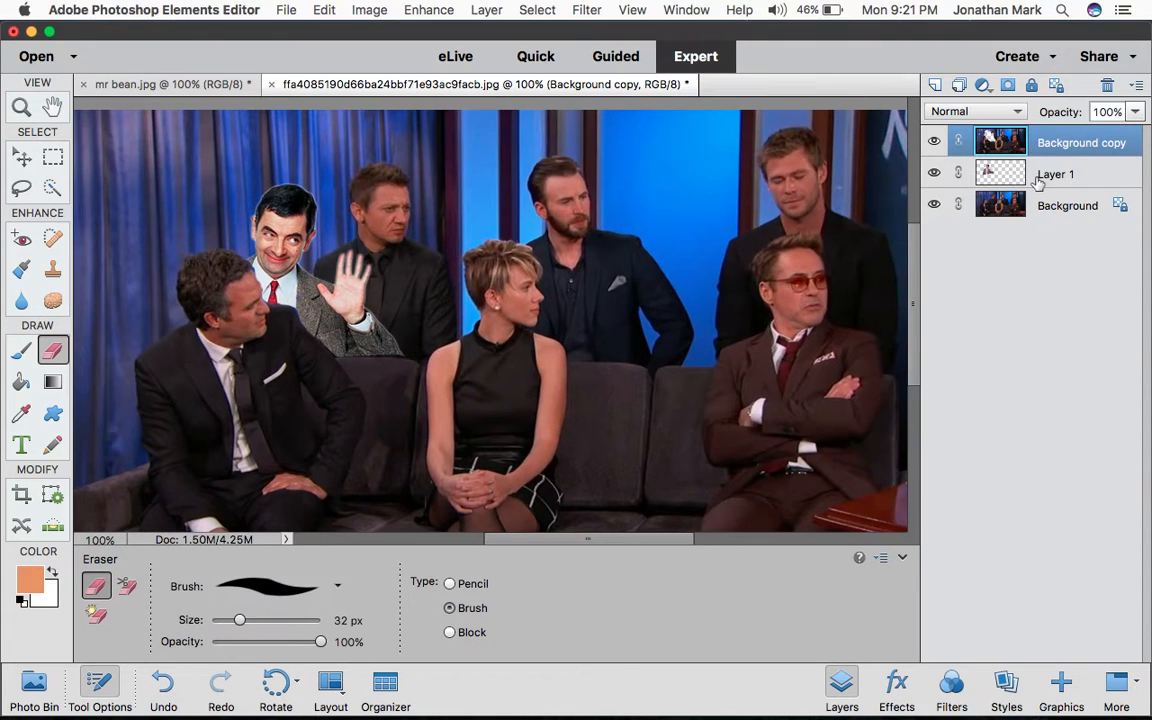
Step: Darken Layer 1 with Brightness/Contrast, setting brightness to -35 and lowering the contrast
left_click(1038, 181)
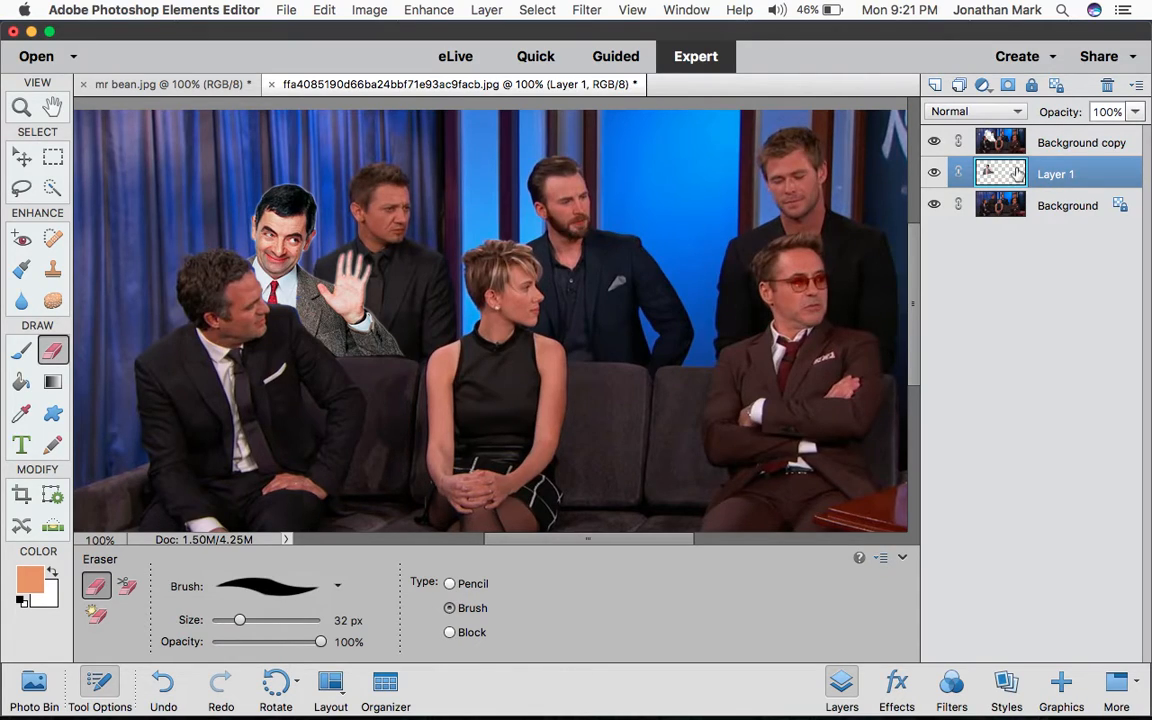
left_click(425, 14)
mouse_move(498, 219)
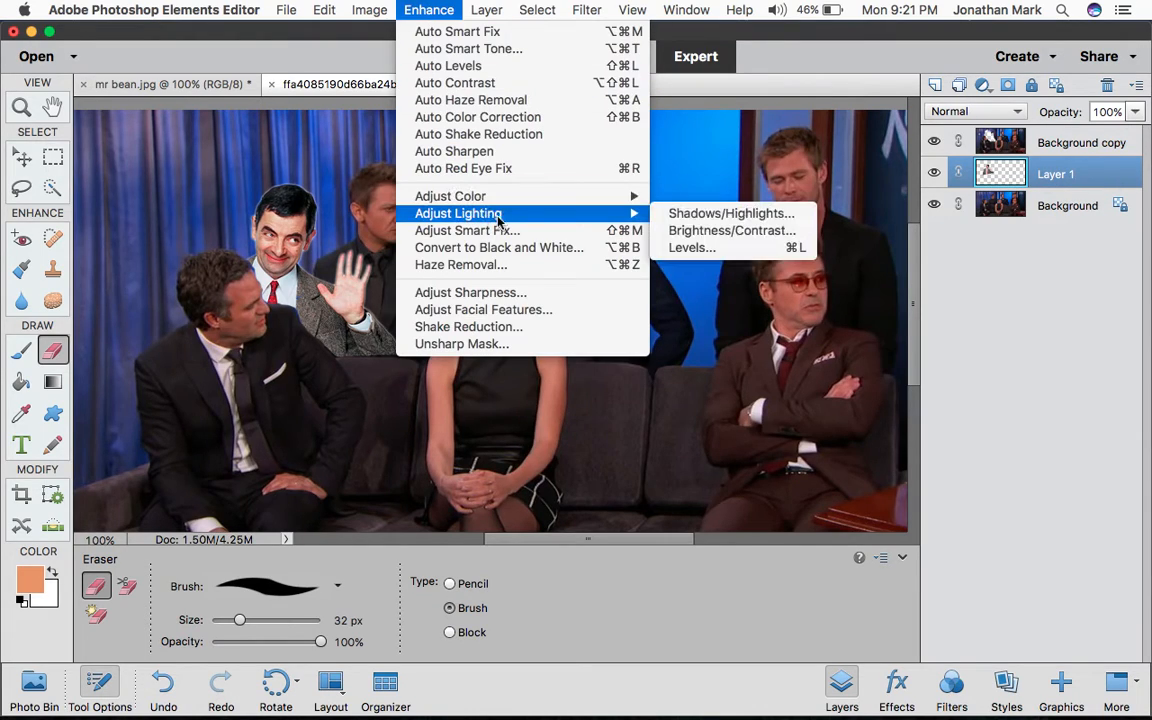
left_click(690, 231)
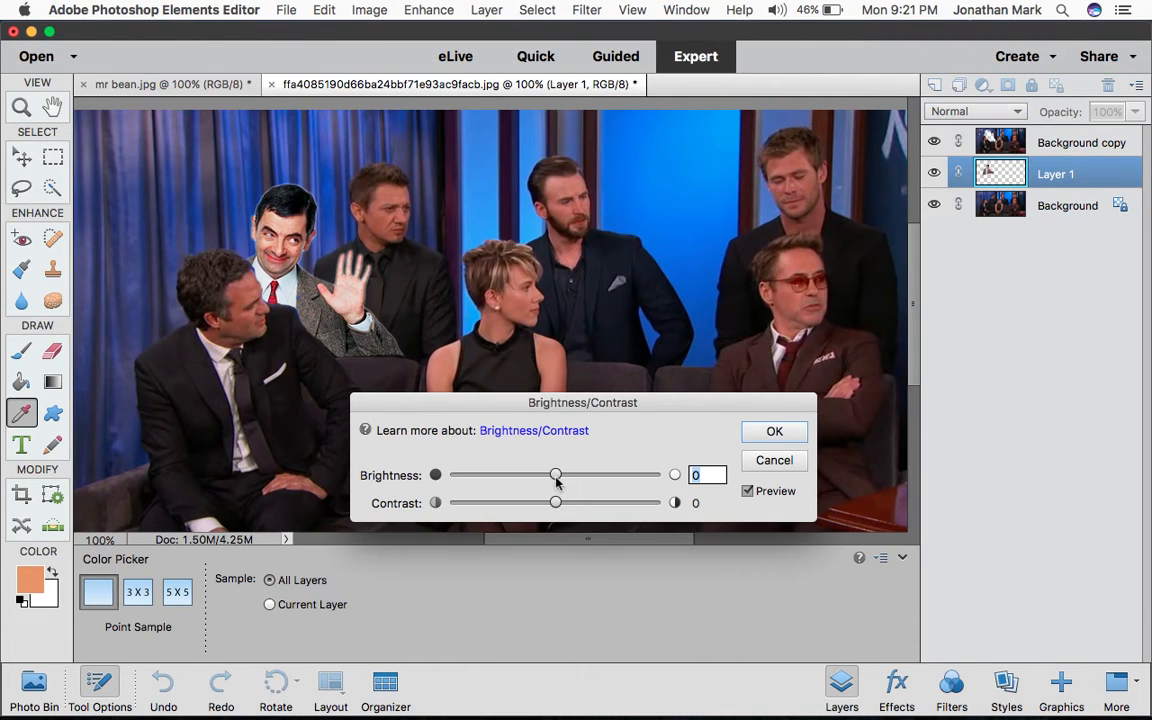
left_click_drag(556, 478, 531, 479)
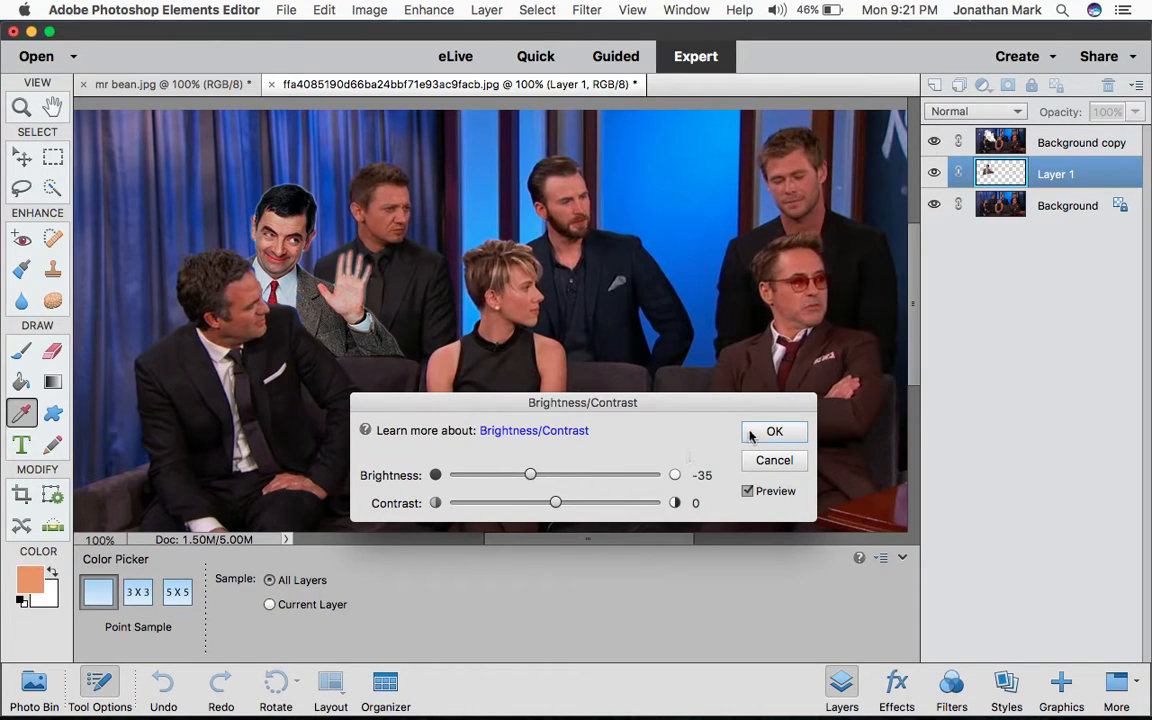
left_click_drag(557, 505, 537, 505)
left_click_drag(661, 510, 507, 508)
left_click(772, 432)
key("e")
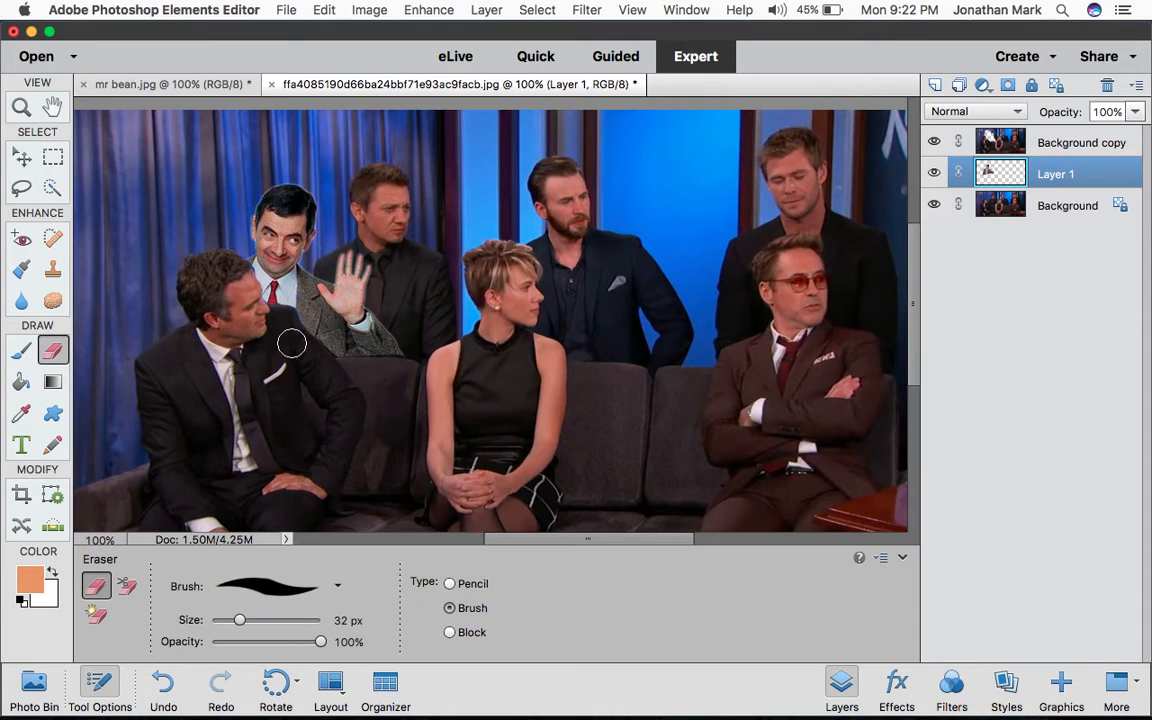
Step: Add a drop shadow to Layer 1 with size 0 px, distance 8 px and lighting angle -171°
left_click(487, 11)
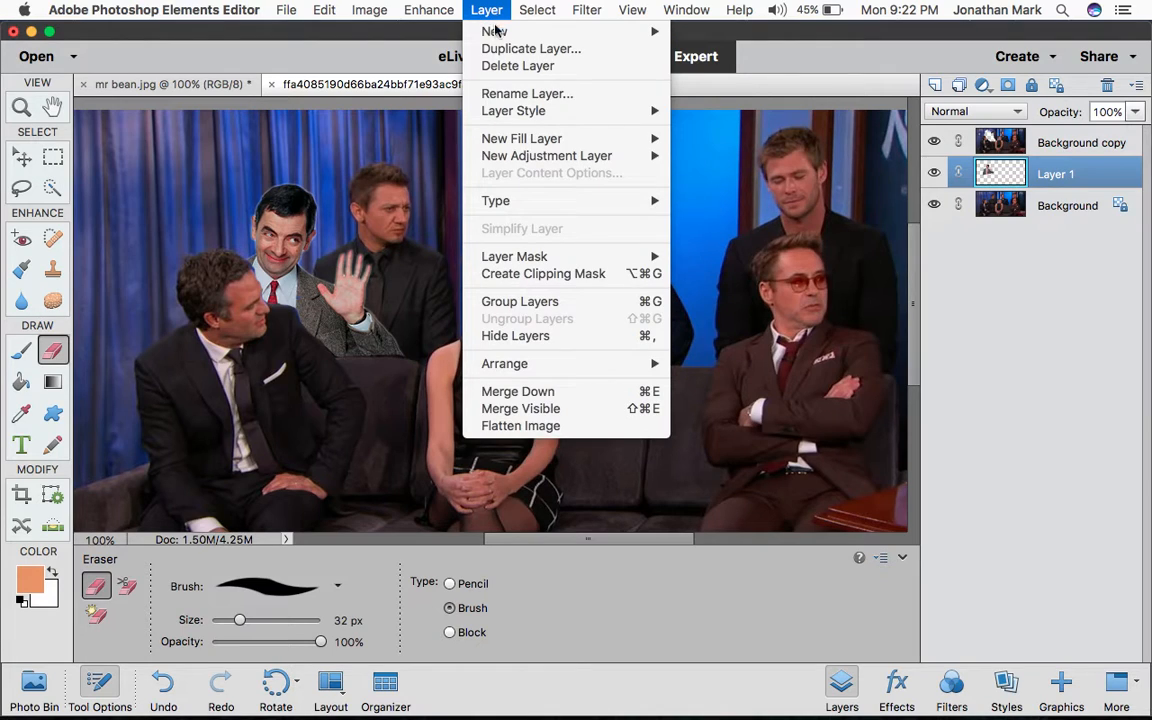
mouse_move(553, 113)
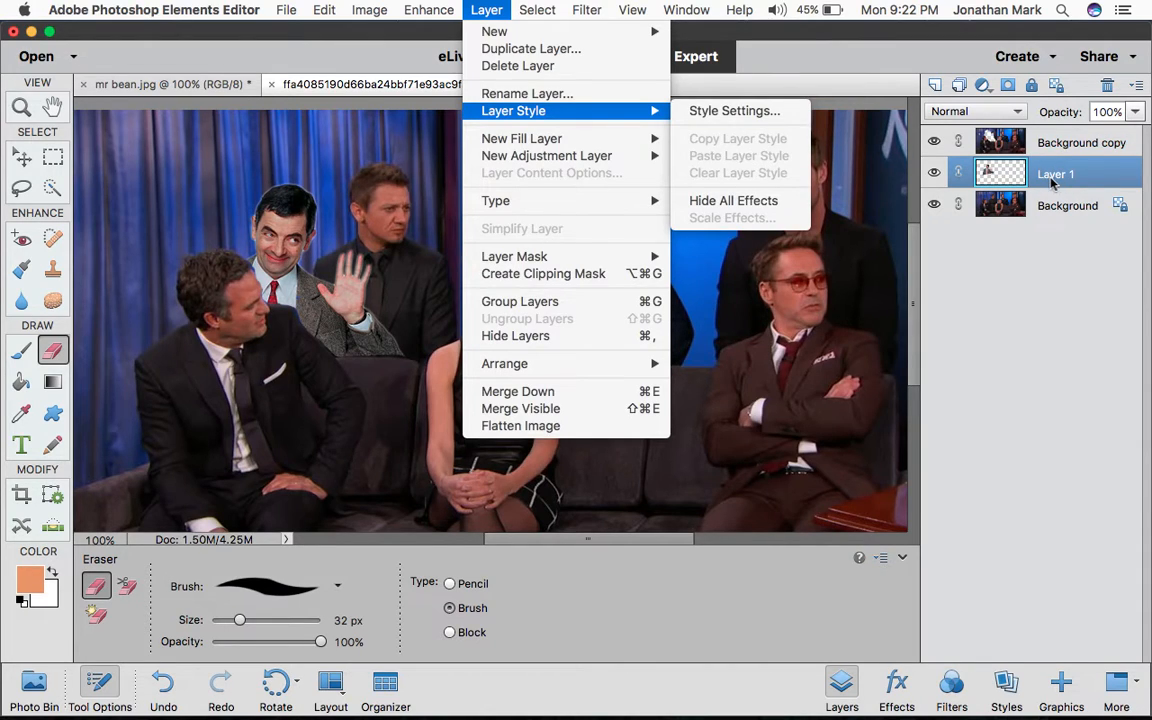
left_click(735, 111)
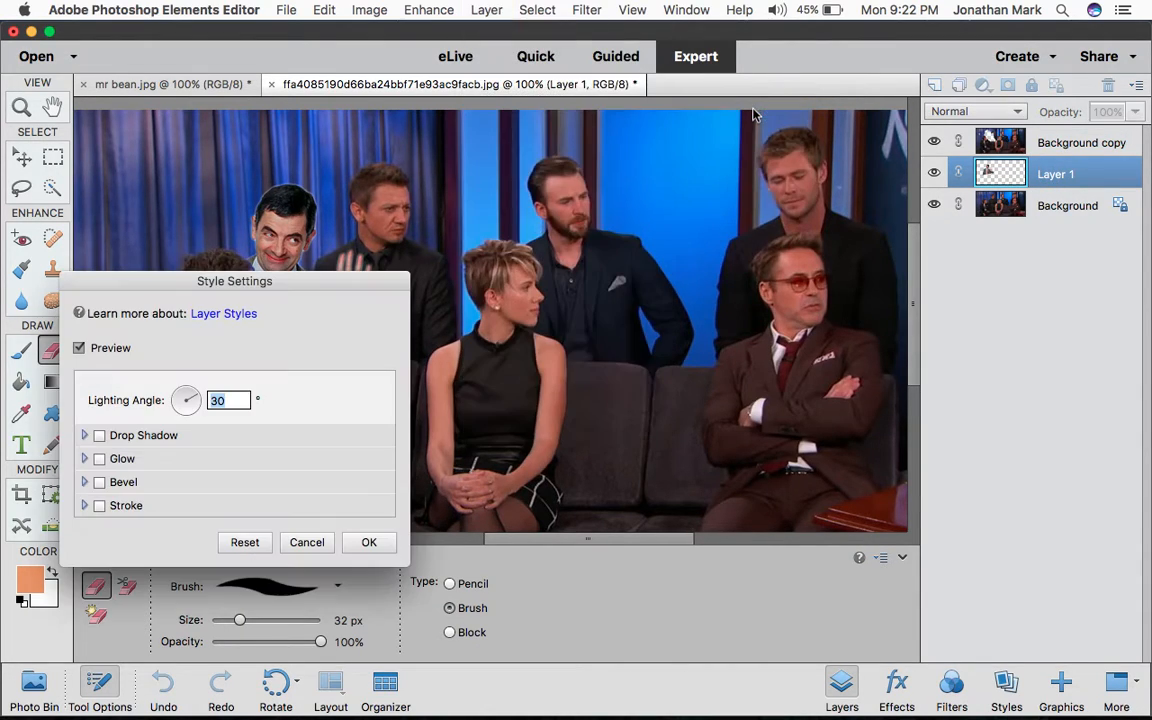
left_click_drag(300, 286, 871, 136)
left_click(671, 282)
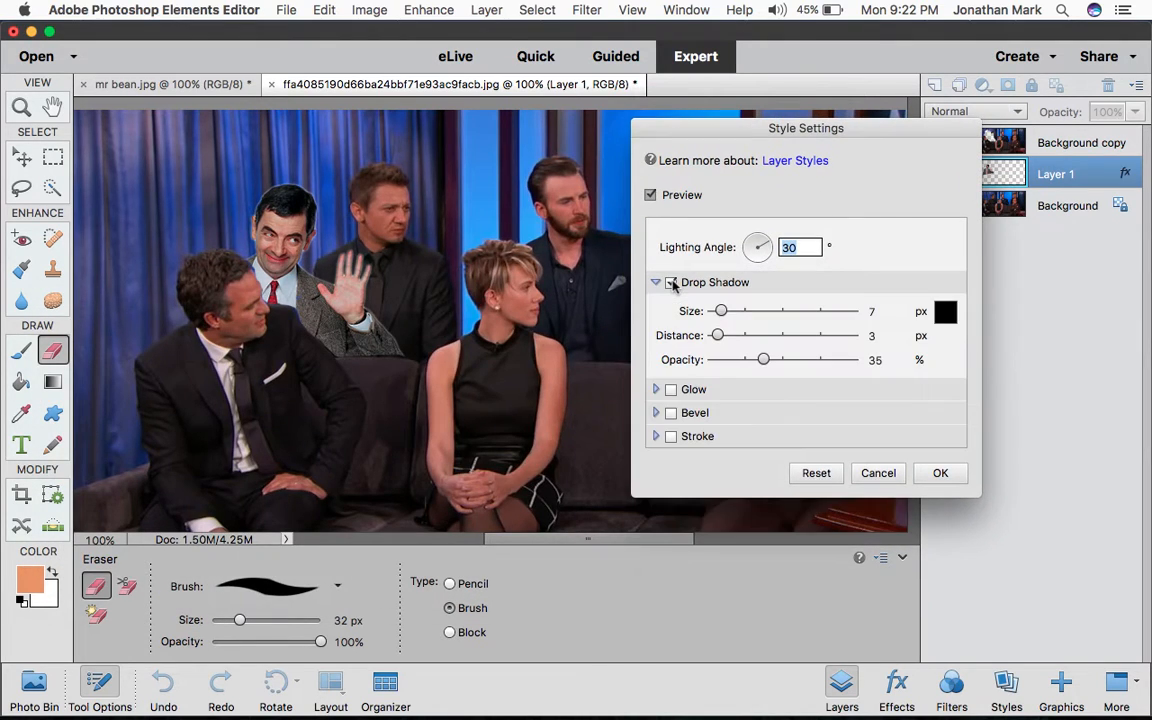
left_click_drag(863, 140, 891, 109)
mouse_move(749, 281)
left_mouse_down()
mouse_move(812, 283)
mouse_move(760, 285)
mouse_move(750, 305)
left_mouse_up()
left_click_drag(788, 212, 750, 223)
left_click_drag(760, 281, 739, 281)
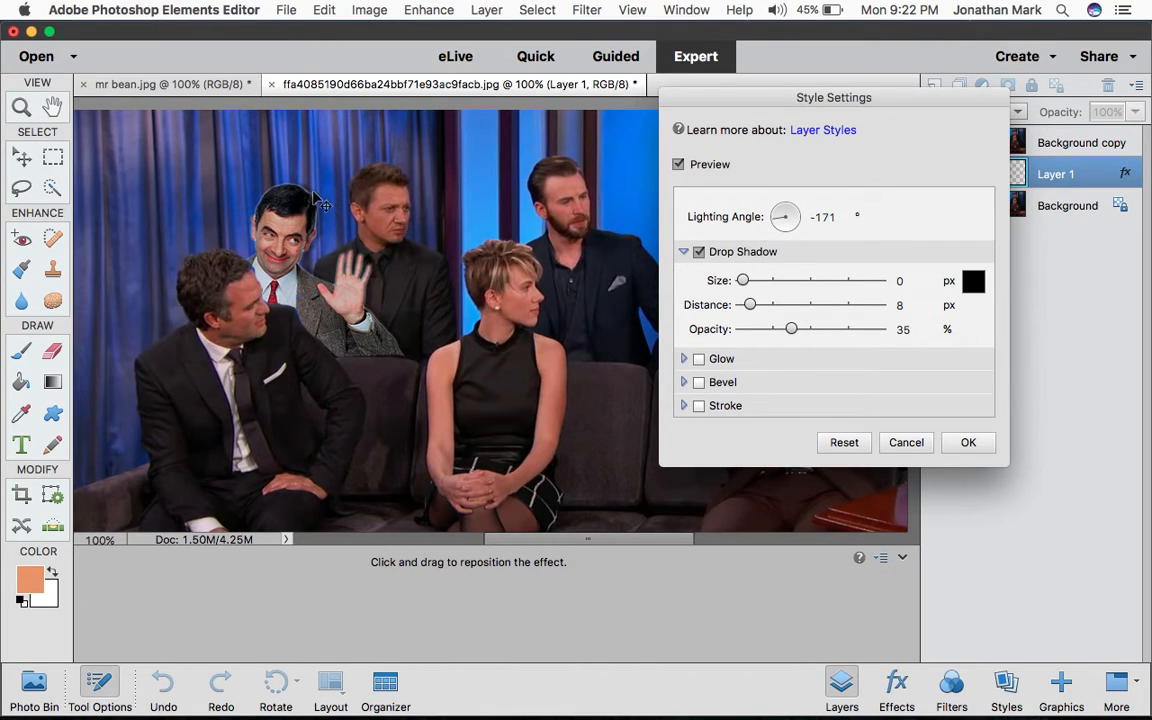
Step: Set the drop shadow's distance to 38 px, lighting angle to 157° and opacity to 41%, and apply the style
left_click_drag(780, 220, 752, 224)
left_click_drag(750, 304, 778, 314)
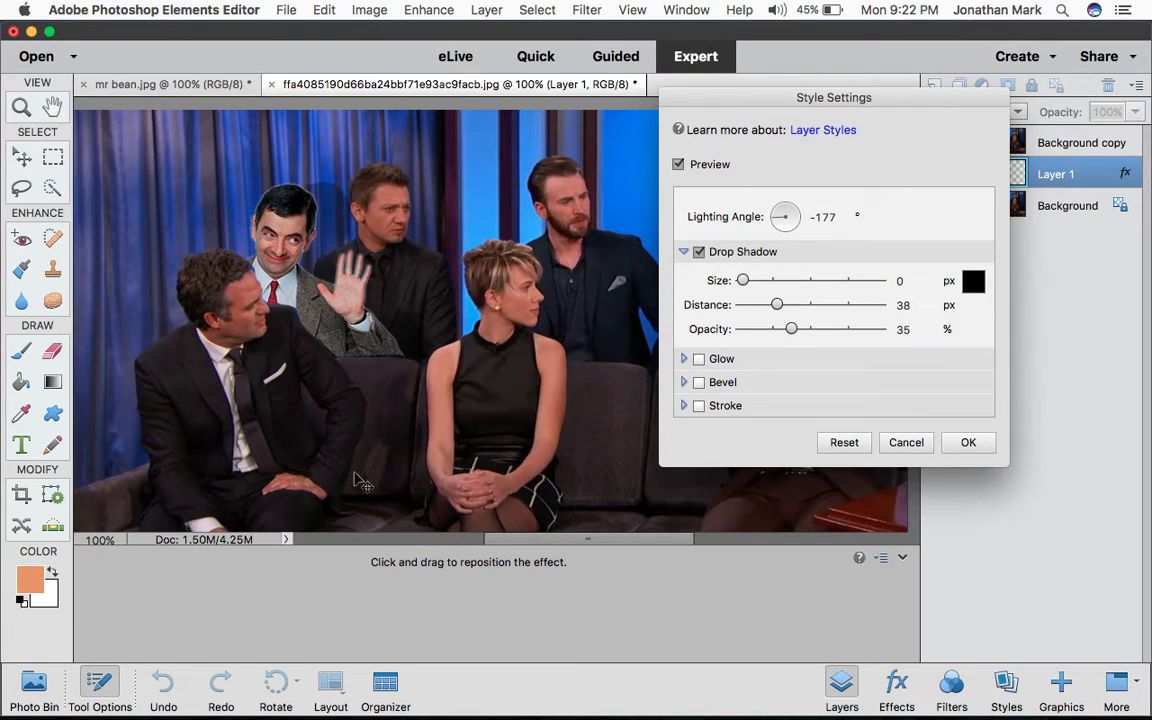
left_click_drag(785, 228, 777, 216)
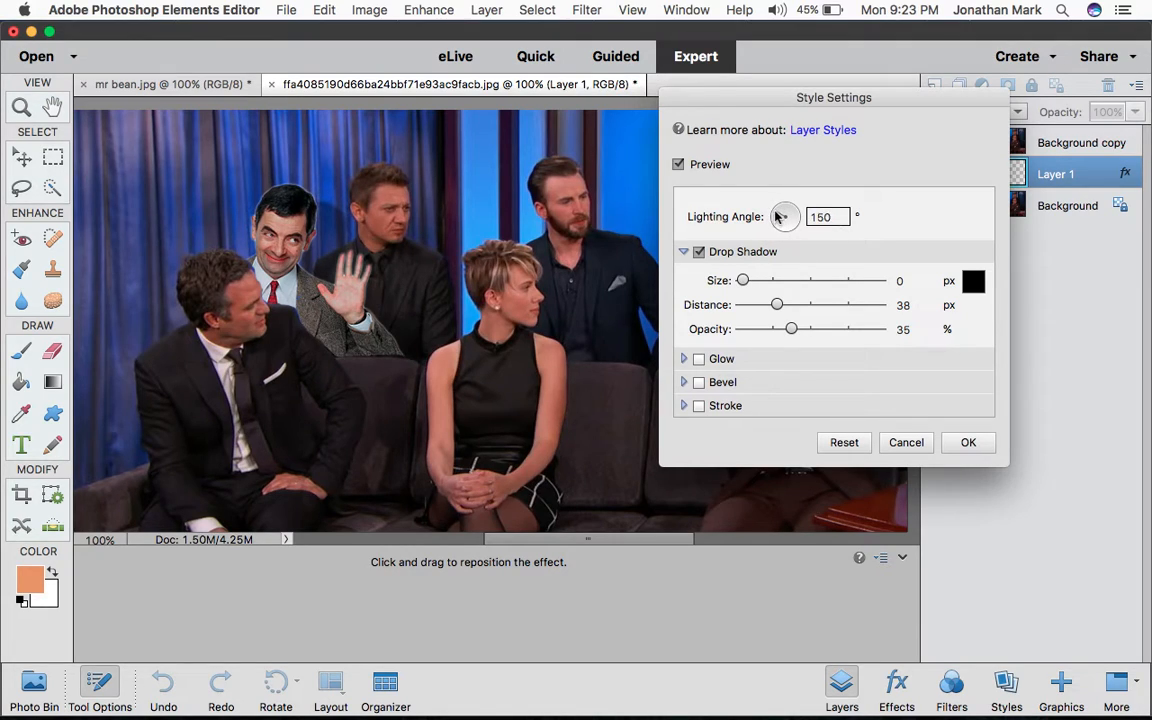
left_click_drag(779, 217, 784, 218)
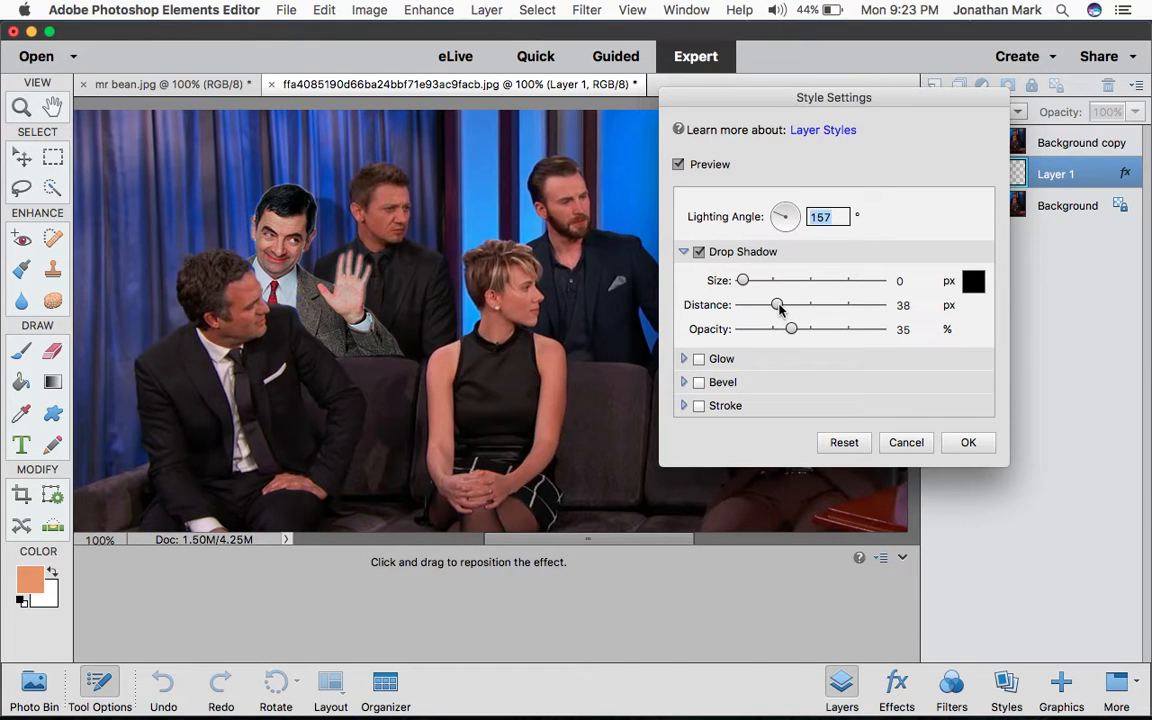
mouse_move(791, 331)
left_mouse_down()
mouse_move(762, 336)
mouse_move(845, 338)
mouse_move(788, 337)
mouse_move(800, 339)
left_mouse_up()
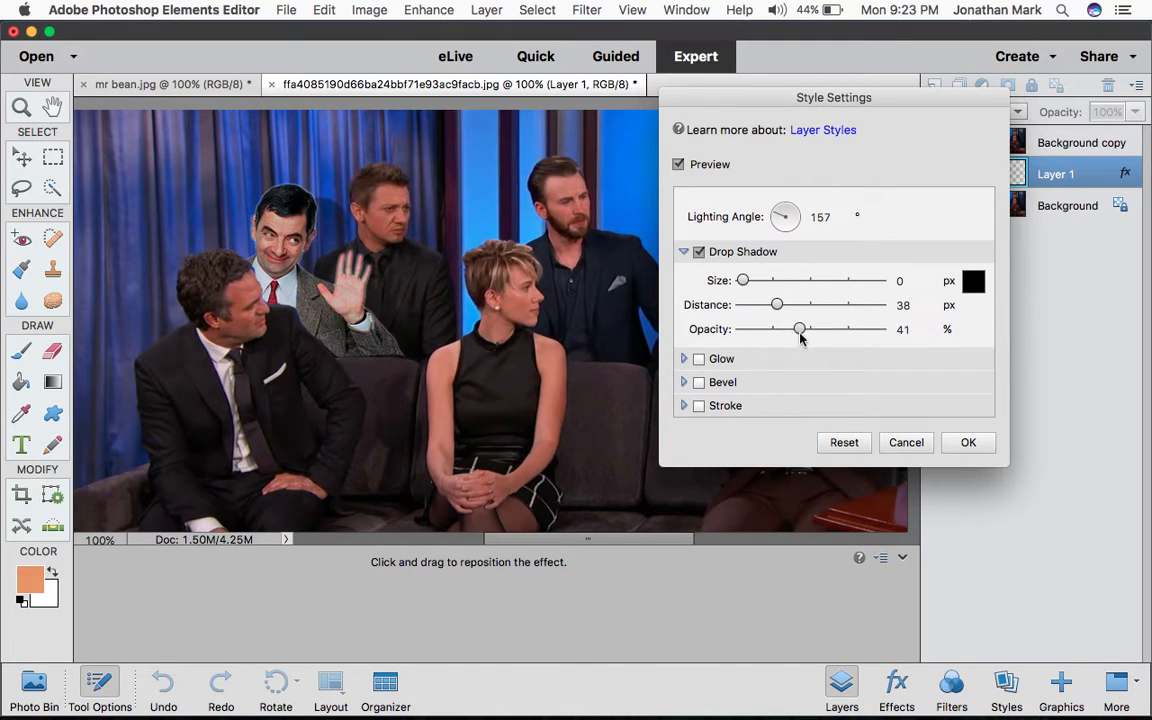
left_click(970, 444)
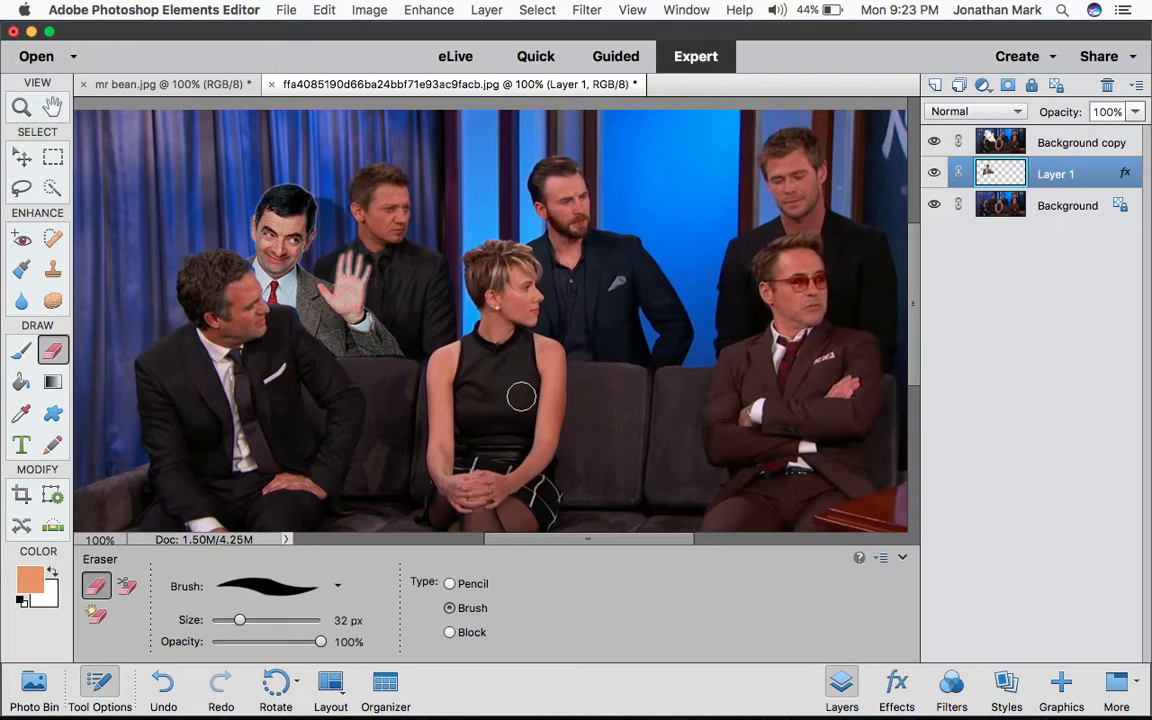
Step: View the whole composite at 50% zoom, and minimise the editor window
scroll(521, 397, "down", 5)
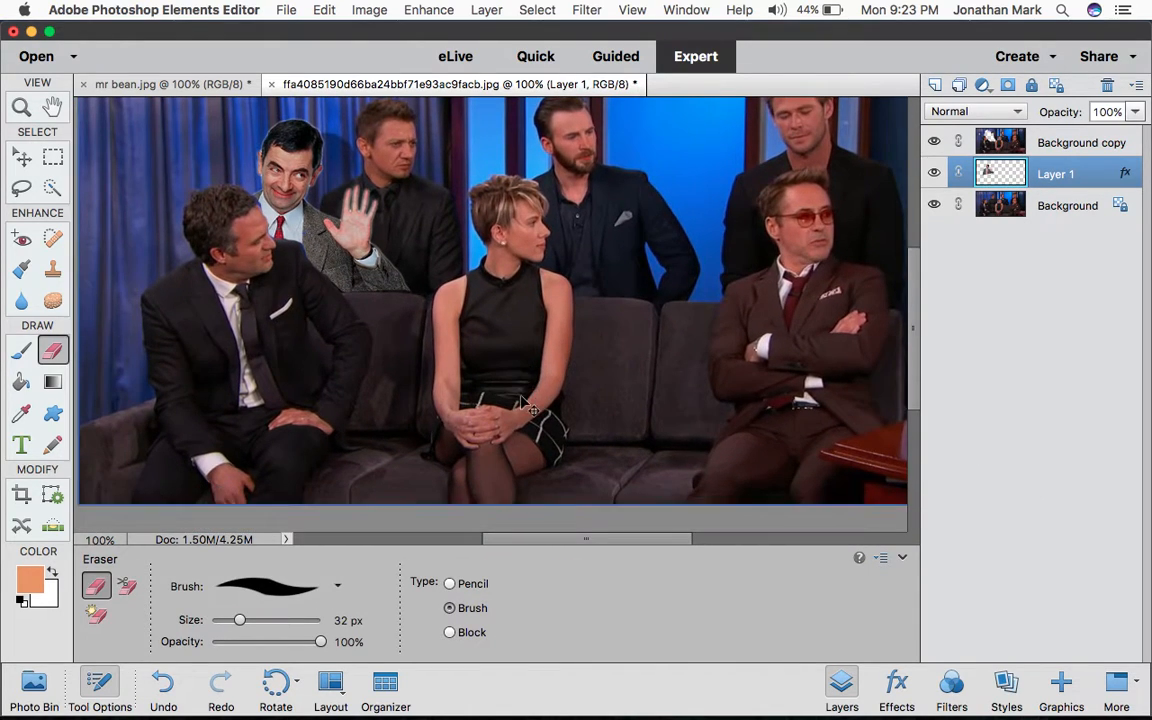
key("super+minus")
key("super+minus")
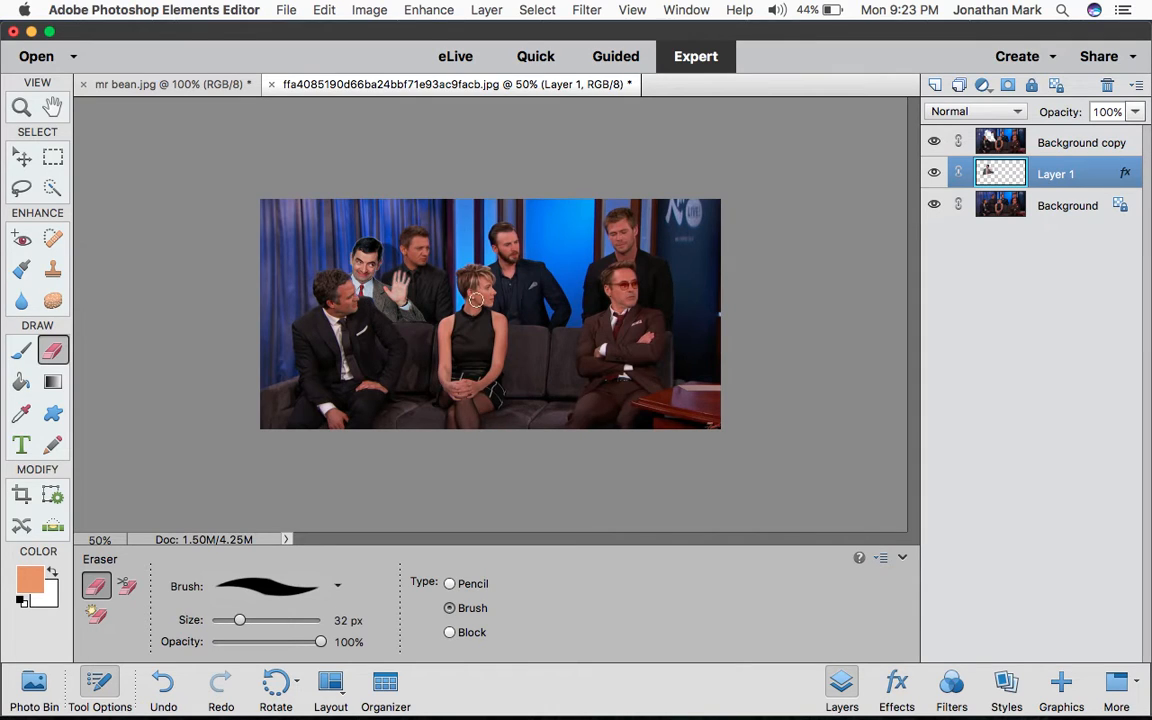
left_click(31, 31)
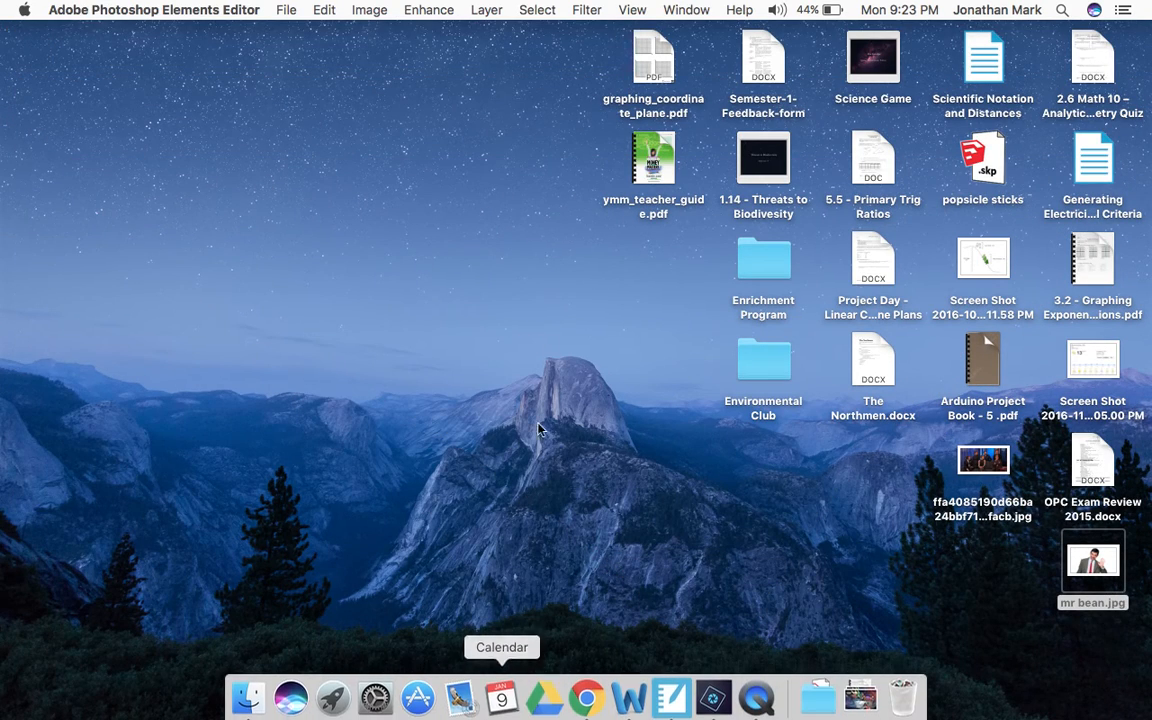